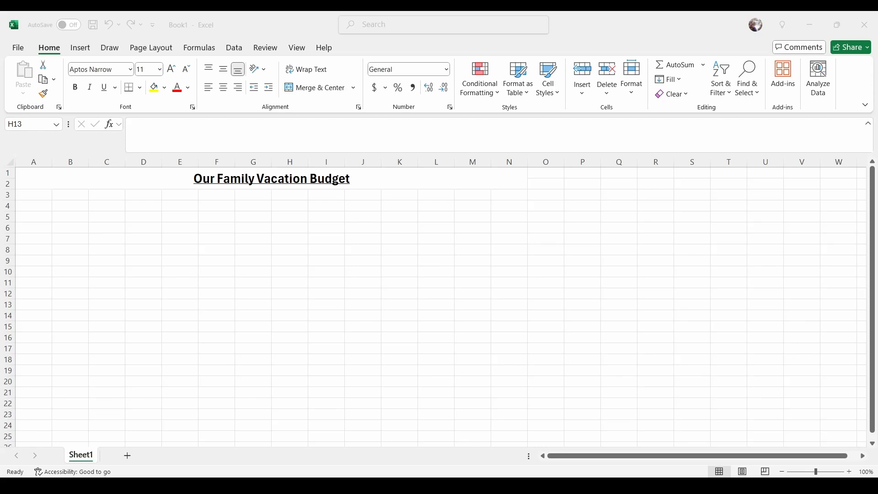
left_click(157, 266)
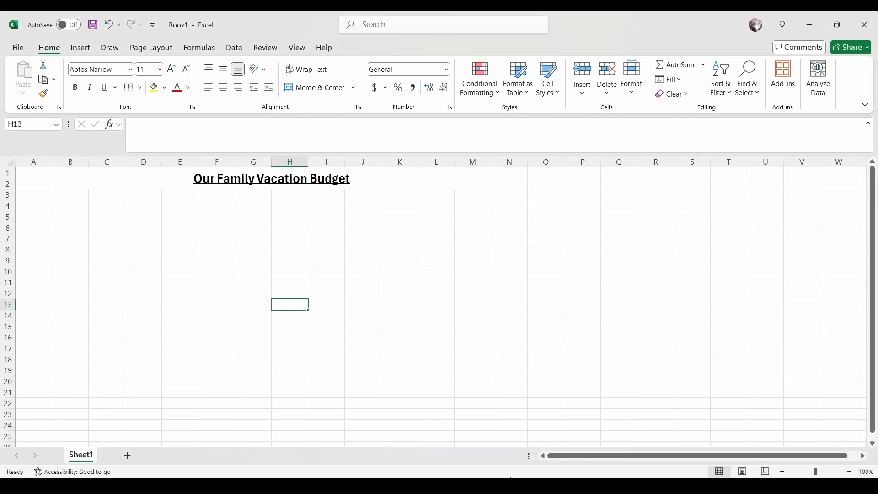
left_click(529, 417)
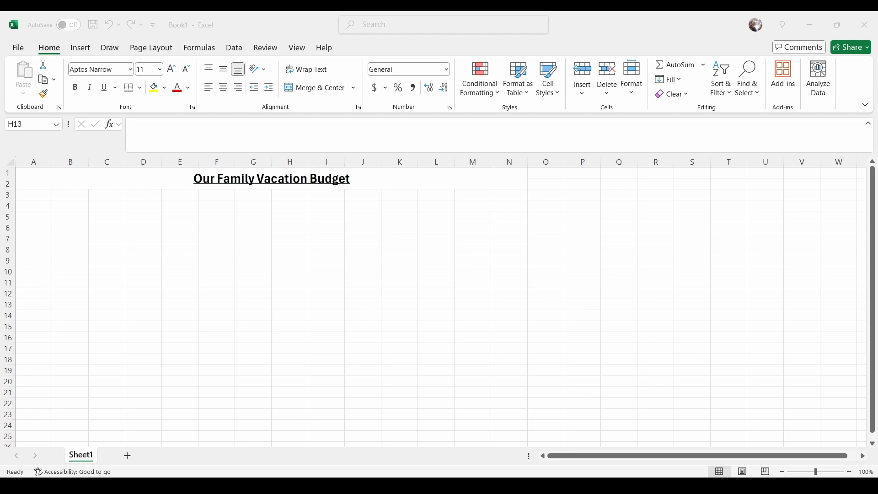
key("alt+Tab")
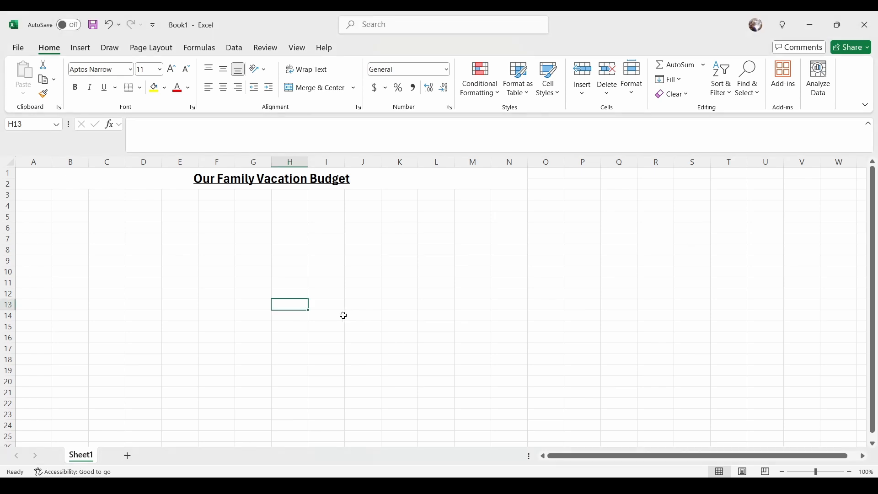
Enter the heading "Travel" in cell A4 and make it bold.
left_click(34, 206)
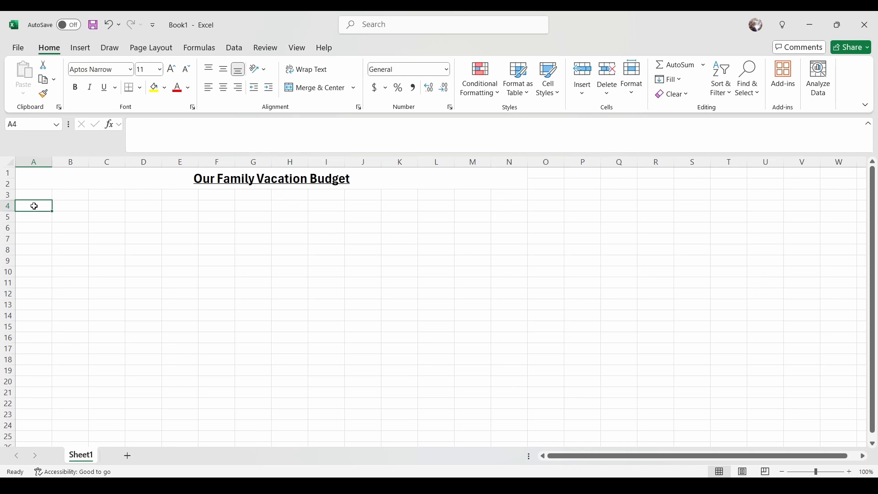
type("Travel")
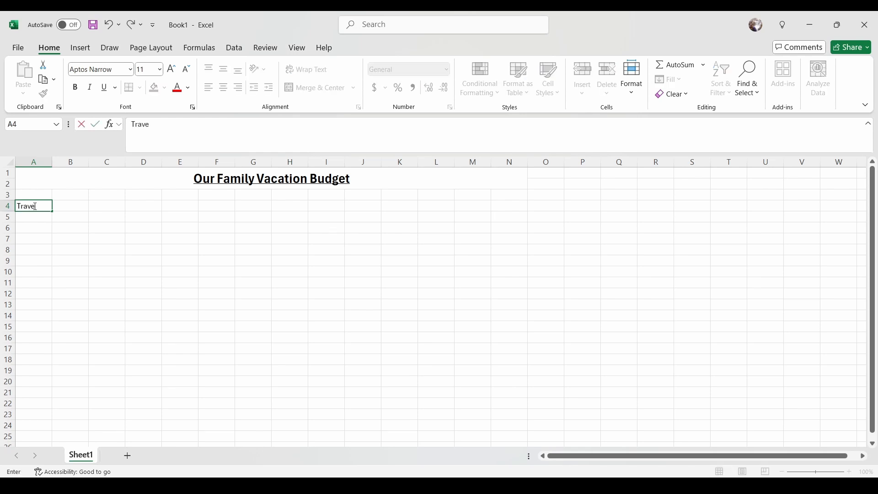
key("Return")
left_click(34, 206)
key("ctrl+b")
Enter the subtitle "3-day Vacation Example" in cell D3, below the budget title.
key("Up")
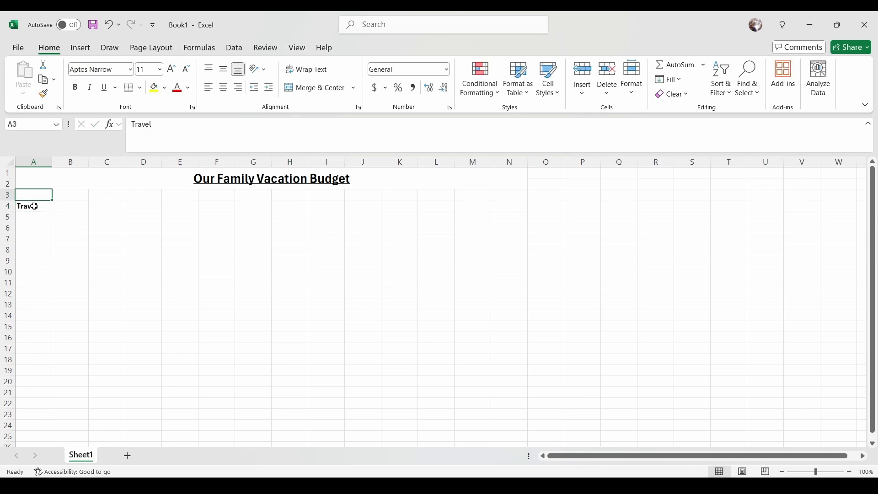
key("Right")
key("Down")
key("Down")
key("Down")
key("Up")
key("Up")
key("Up")
key("Right")
key("Right")
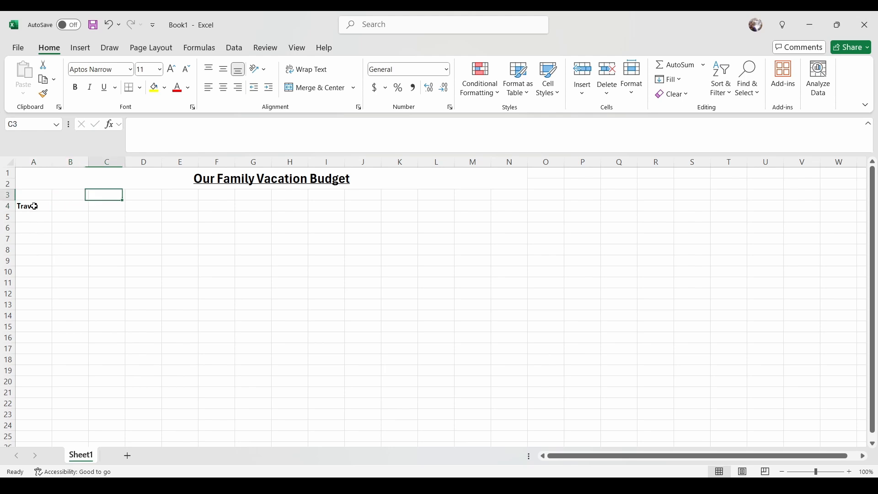
type("3-day")
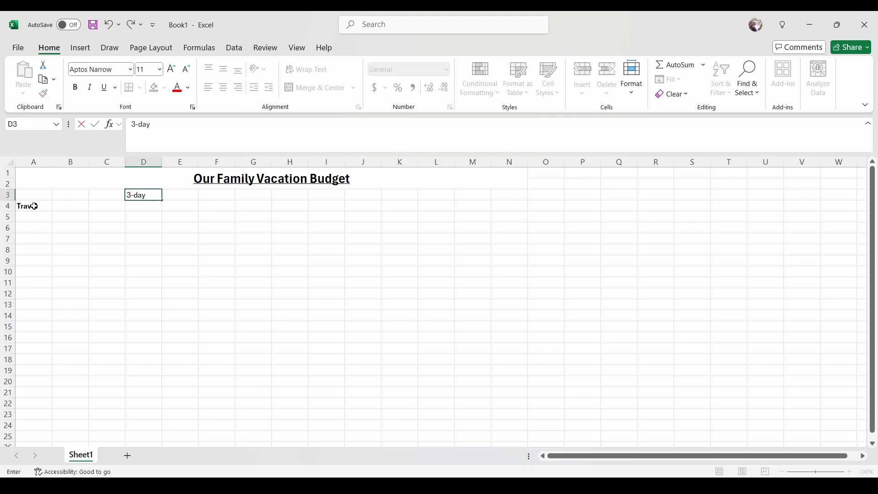
type(" Vacation Example")
key("Return")
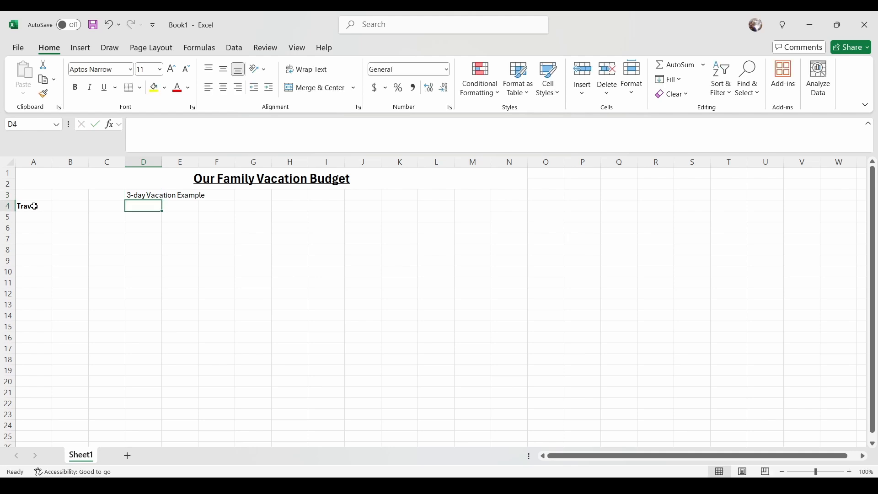
Enter the heading "Hotel" in bold in cell A7.
key("Down")
key("Down")
key("Down")
key("Left")
key("Left")
key("Left")
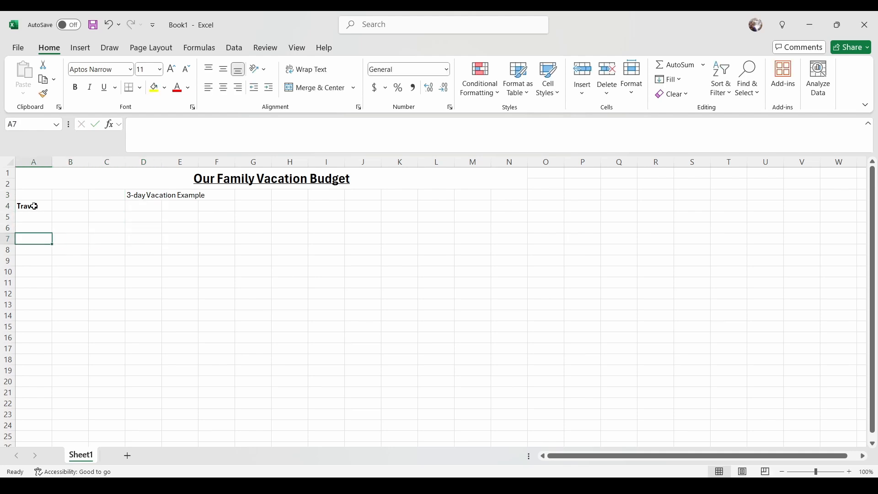
key("ctrl+b")
type("Hot")
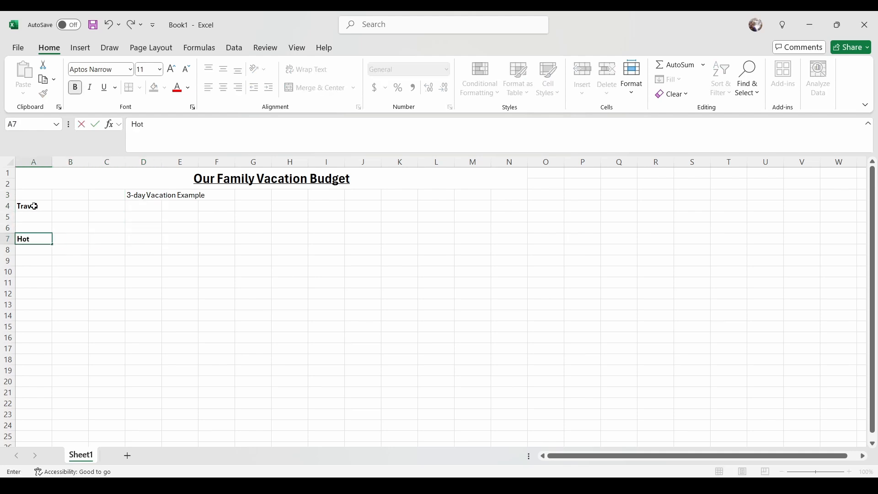
key("Return")
Enter the heading "Food" in cell A10 and make it bold.
key("Down")
key("Down")
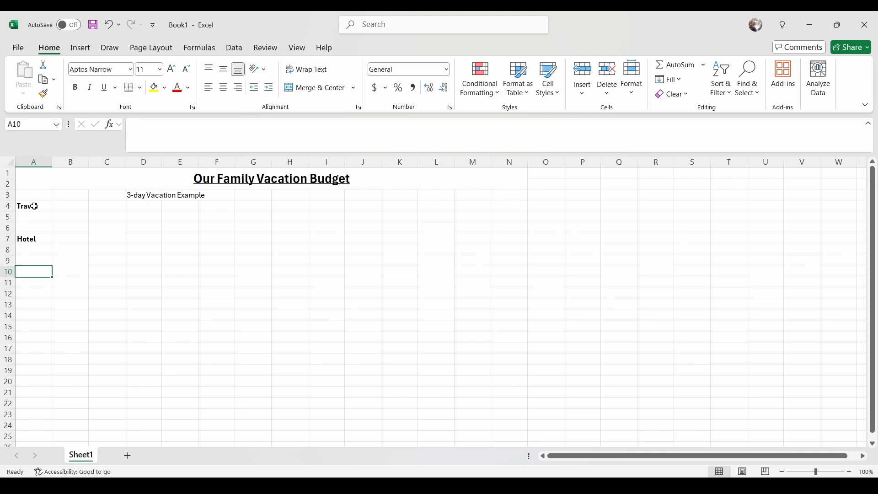
type("Food")
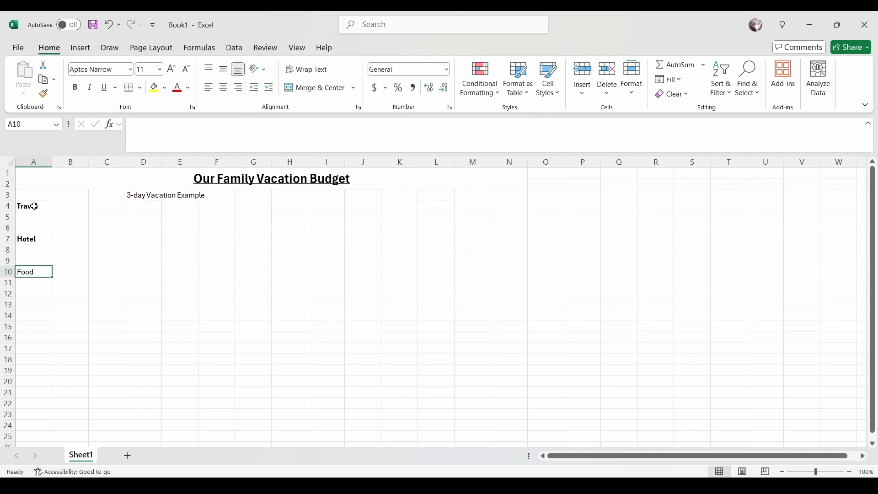
key("ctrl+b")
Enter the heading "Fun" in cell A13 and make it bold.
key("Down")
key("Down")
key("Down")
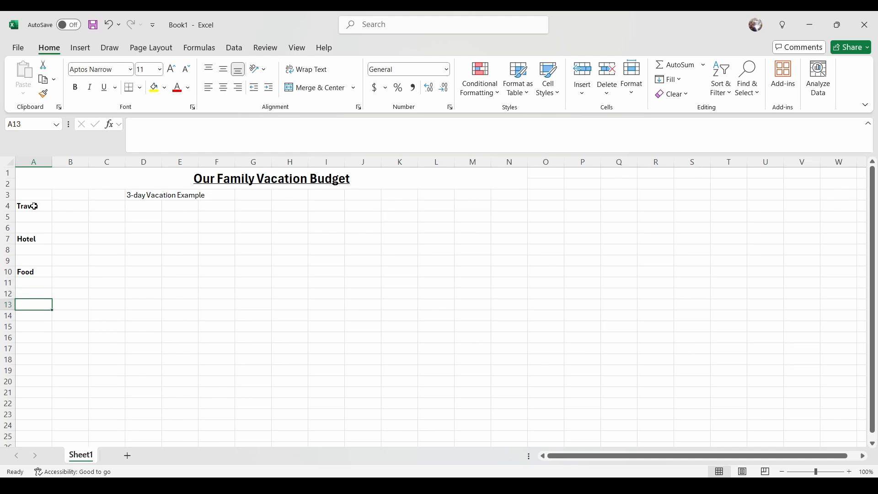
type("Fun")
key("Up")
key("Down")
key("ctrl+b")
Enter the three family members' first names in italics in cells A14, A17 and A20, under the Fun heading.
key("Down")
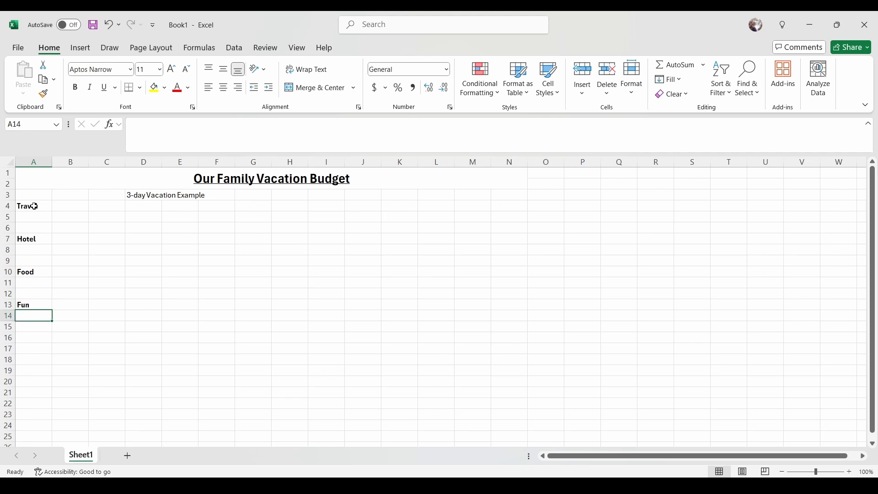
key("ctrl+i")
type("Jack")
key("Down")
key("Down")
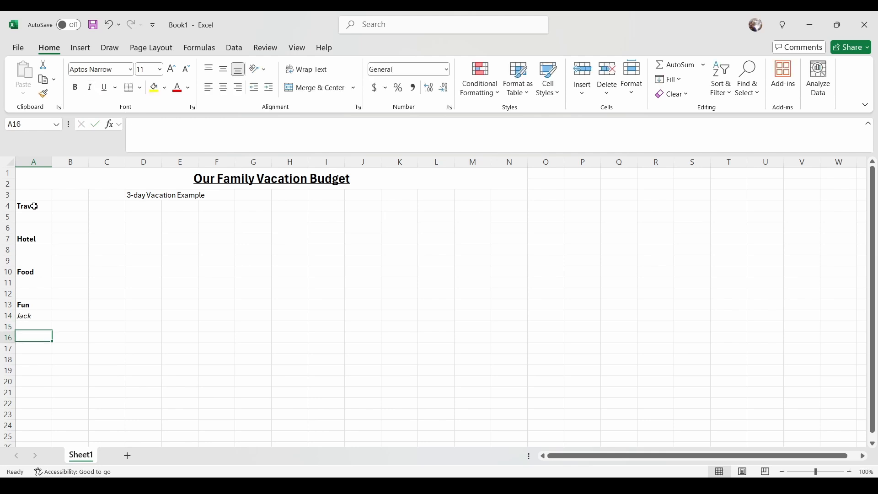
key("Down")
key("ctrl+i")
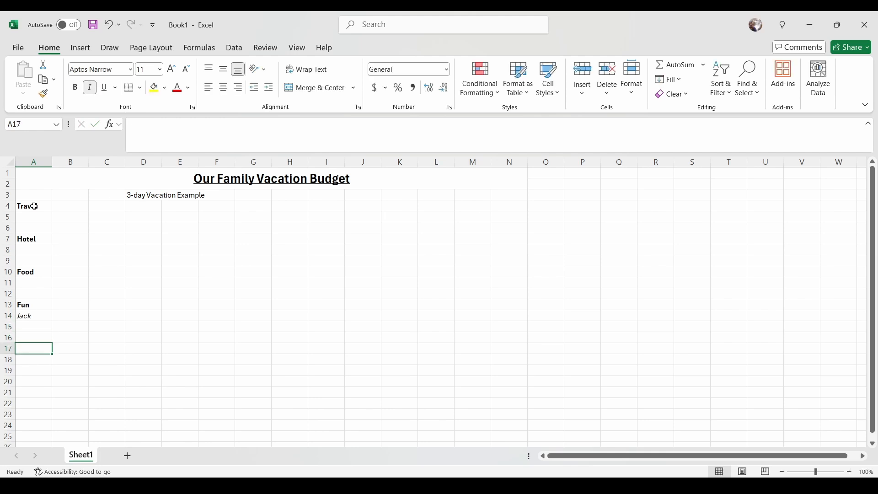
type("Jill")
key("Return")
key("Return")
key("Return")
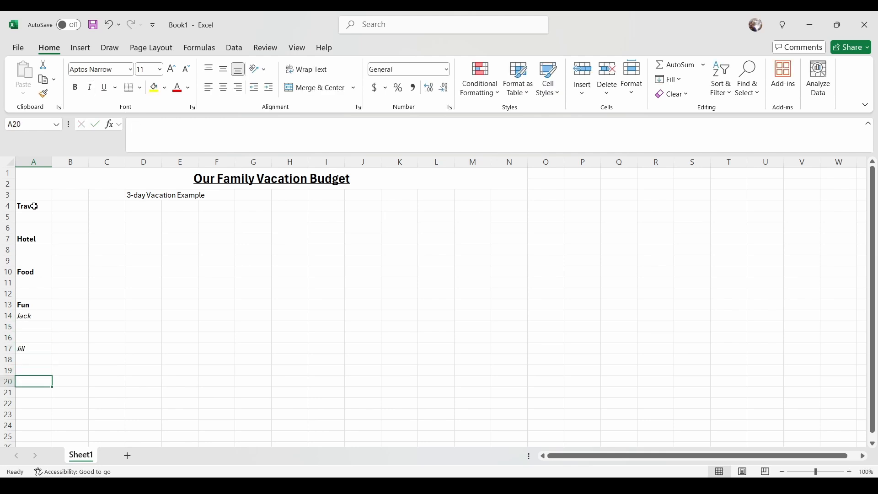
type("Misha")
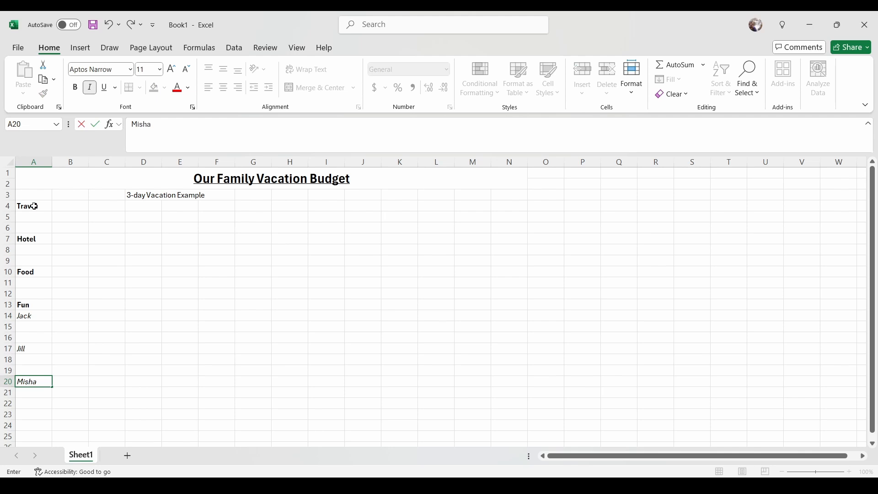
key("Return")
key("Return")
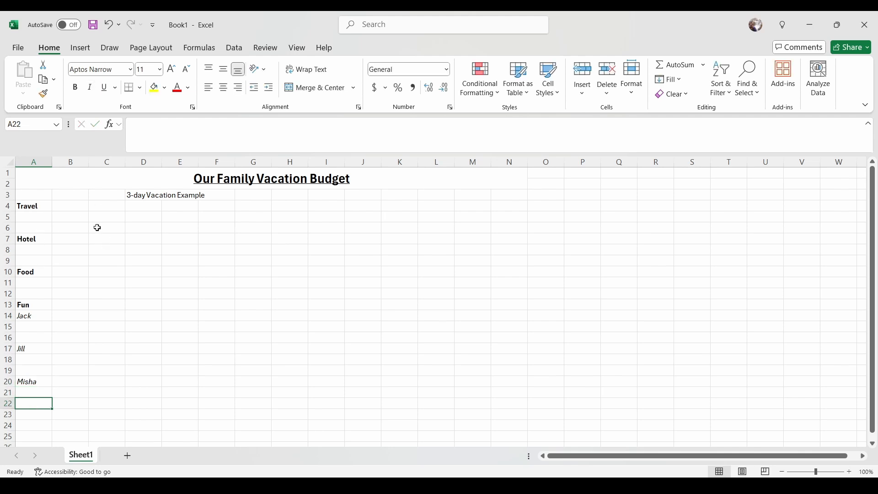
left_click(43, 205)
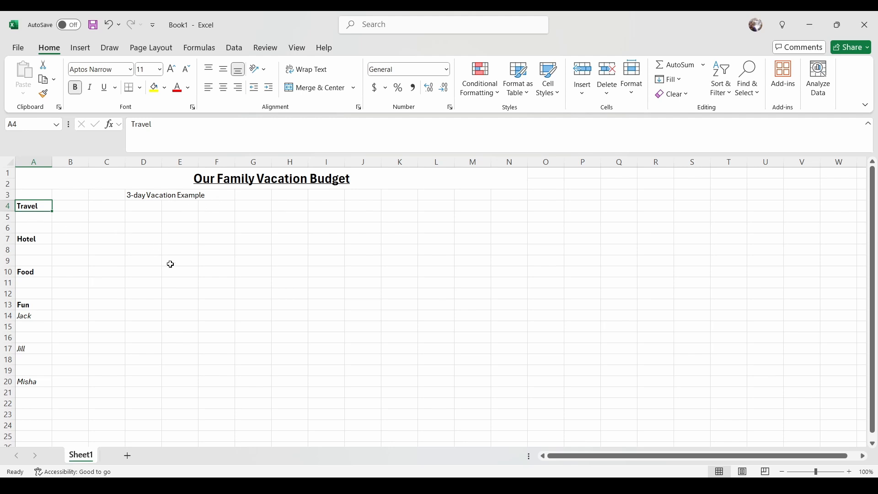
left_click(35, 219)
left_click(69, 217)
left_click(124, 219)
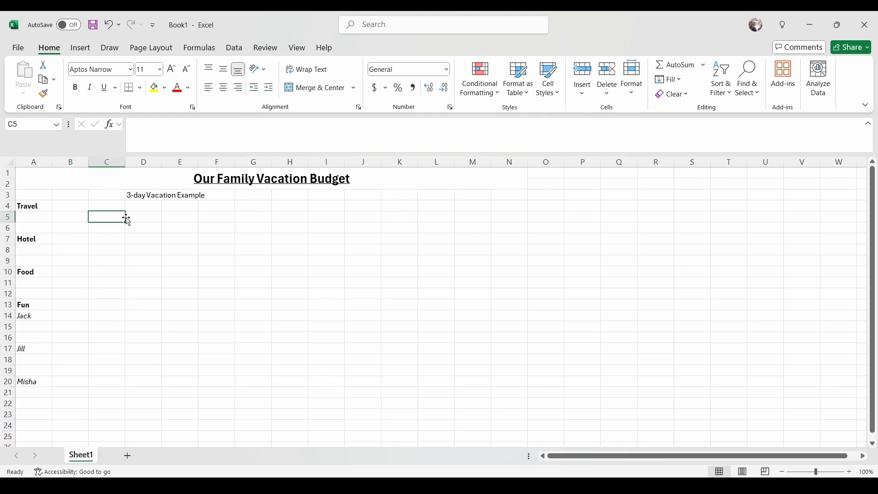
Enter 5 as the first Travel amount in cell A5.
left_click(35, 218)
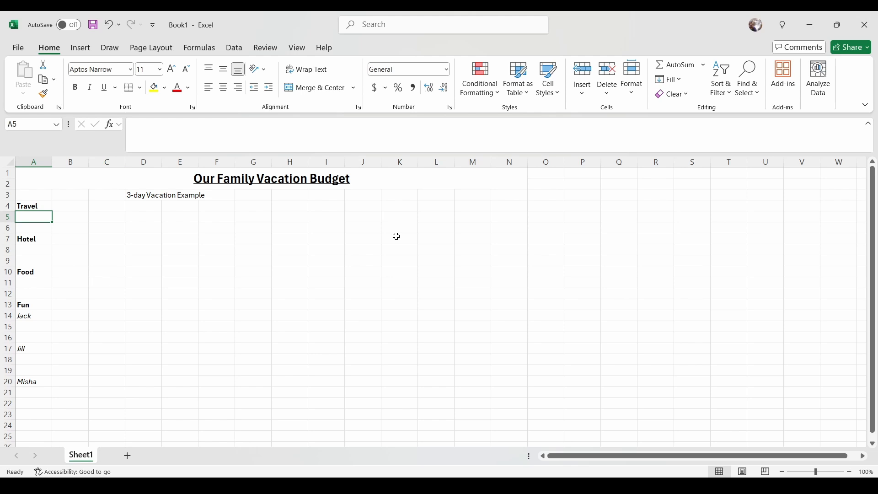
type("5")
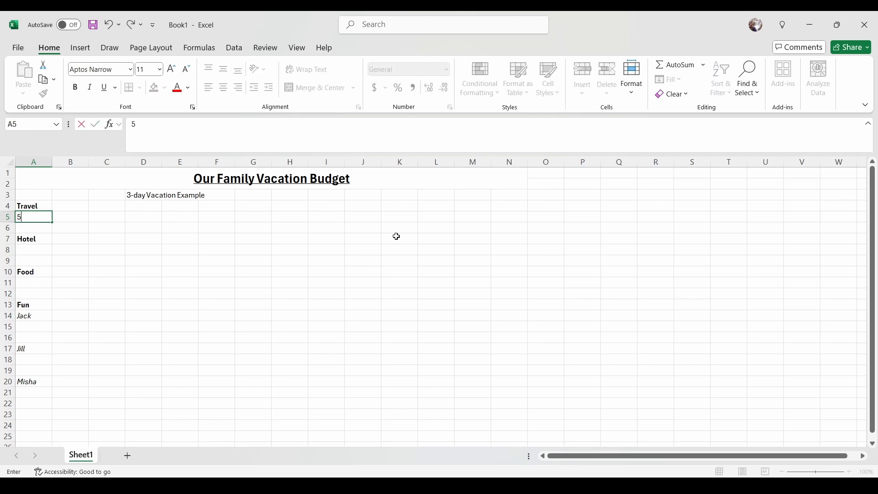
key("Tab")
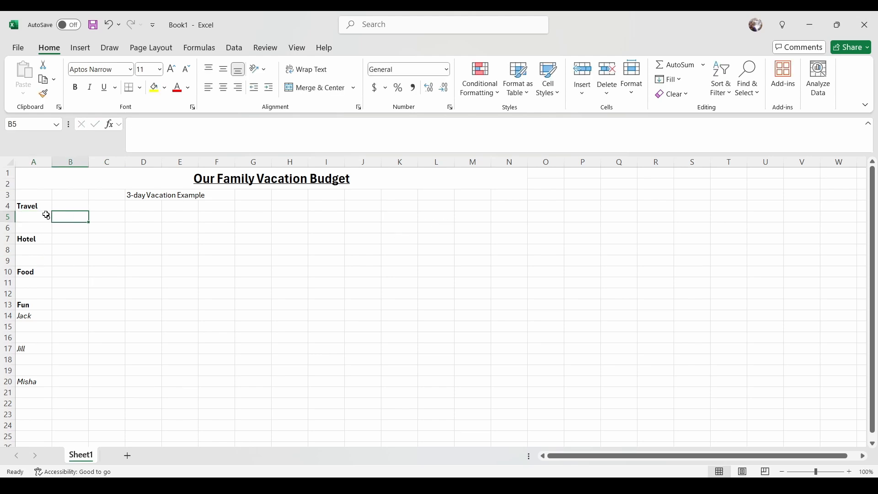
Apply the Accounting dollar format to the Travel, Hotel and Food amount cells A5:C5, A8:C8 and A11:C11.
left_click_drag(43, 217, 110, 218)
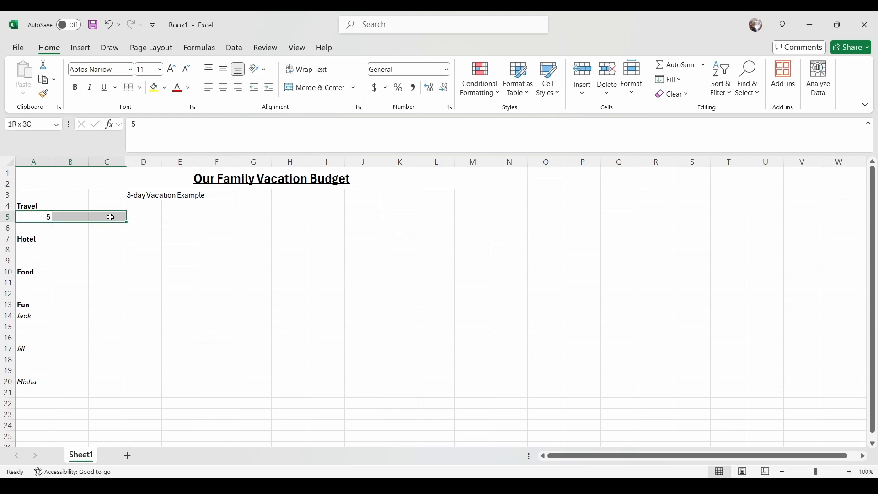
left_click(374, 88)
left_click_drag(32, 251, 91, 250)
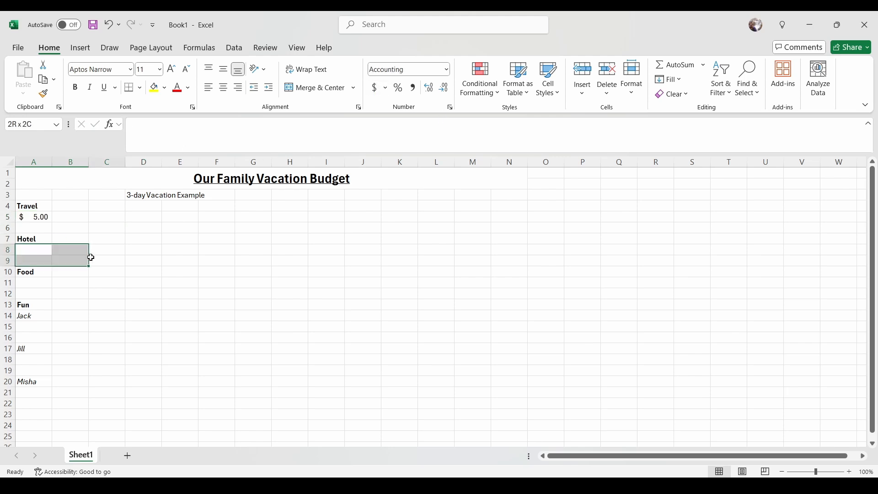
left_click(377, 93)
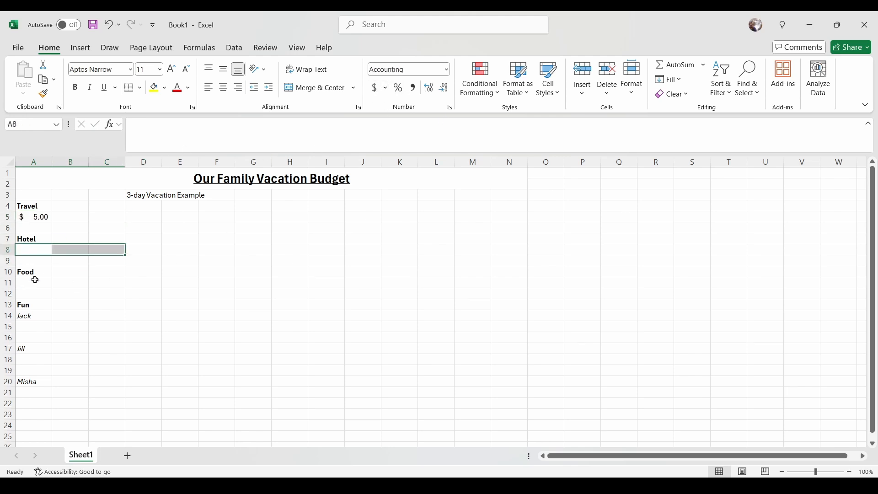
left_click_drag(34, 280, 99, 281)
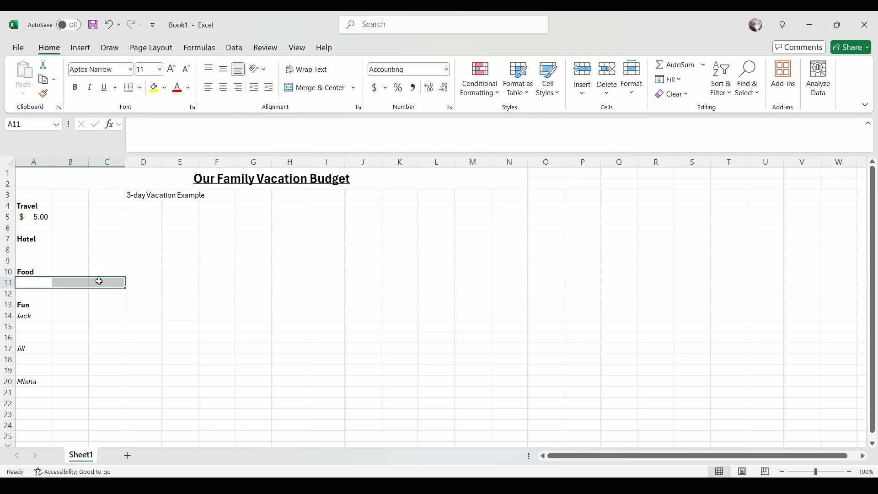
left_click(374, 89)
Apply the Accounting dollar format to the three family members' amount cells A15:C15, A18:C18 and A21:C21.
left_click_drag(33, 327, 100, 326)
left_click(374, 87)
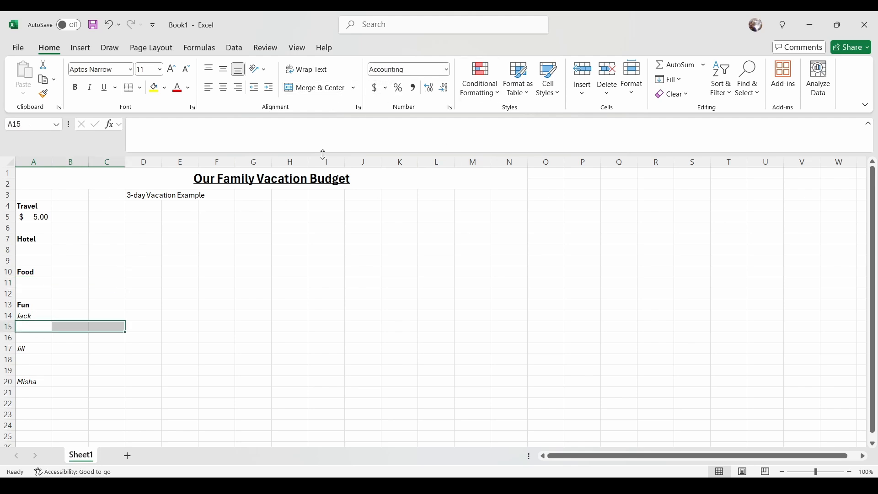
left_click_drag(34, 348, 107, 360)
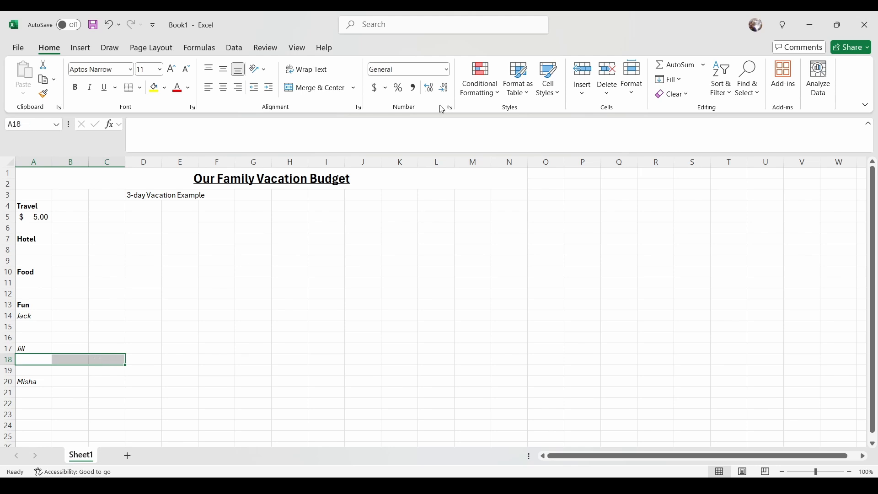
left_click(374, 87)
left_click_drag(31, 392, 114, 392)
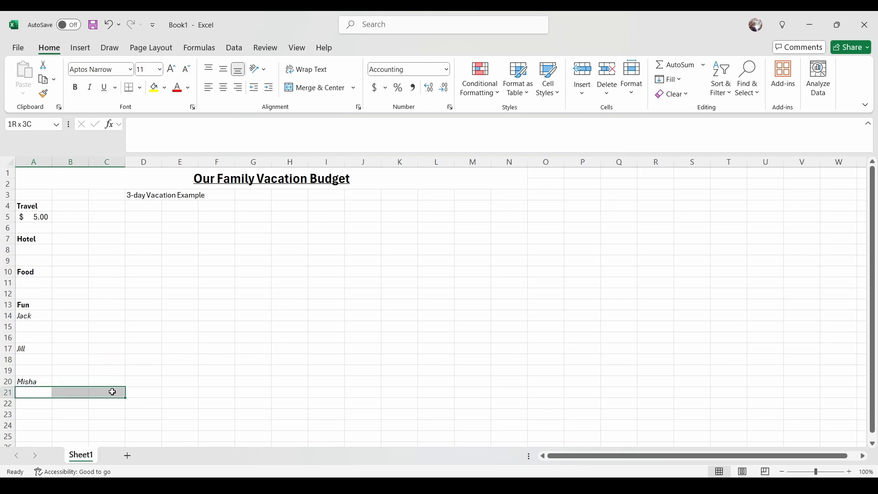
left_click(374, 87)
Fill the remaining Travel amount cells B5 and C5 with 5.
left_click(75, 217)
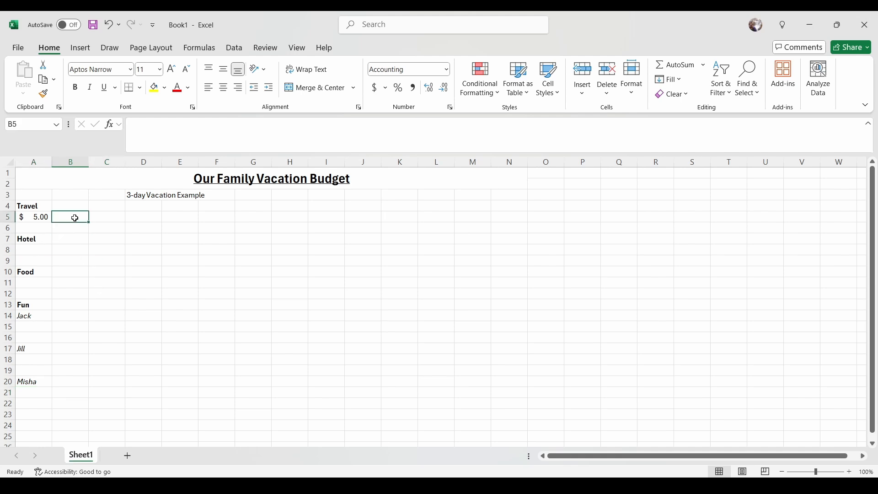
type("5")
left_click(105, 222)
type("5")
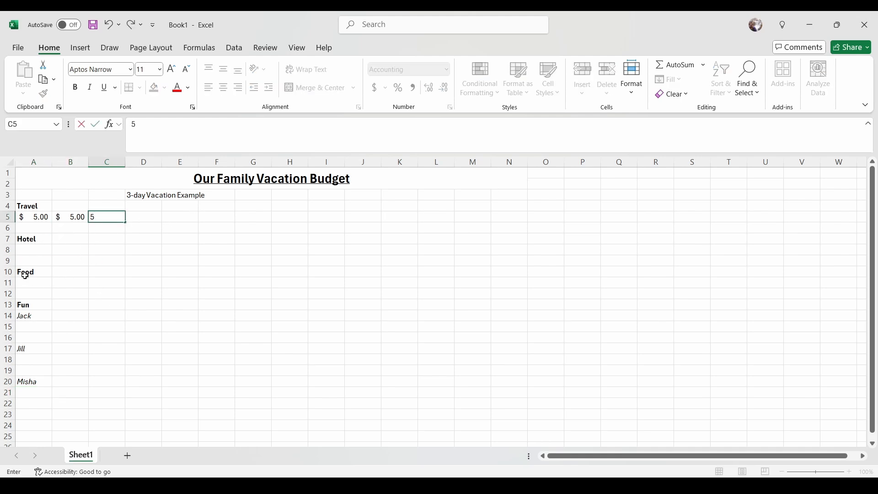
left_click(28, 250)
type("5")
left_click(73, 250)
type("5")
left_click(103, 256)
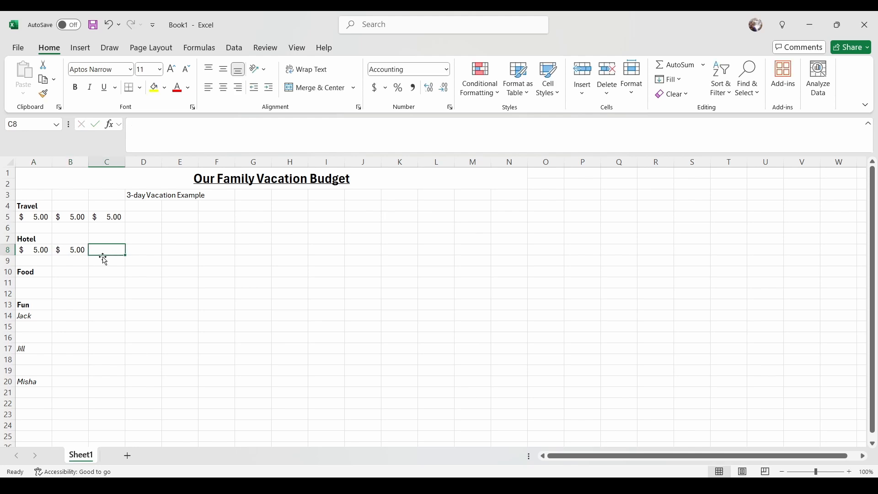
left_click(39, 249)
type("10")
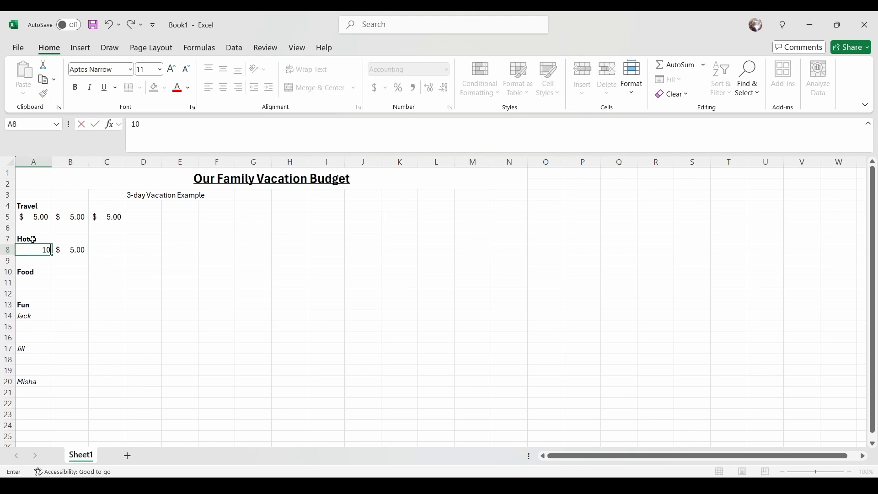
key("BackSpace")
key("BackSpace")
key("Tab")
key("Delete")
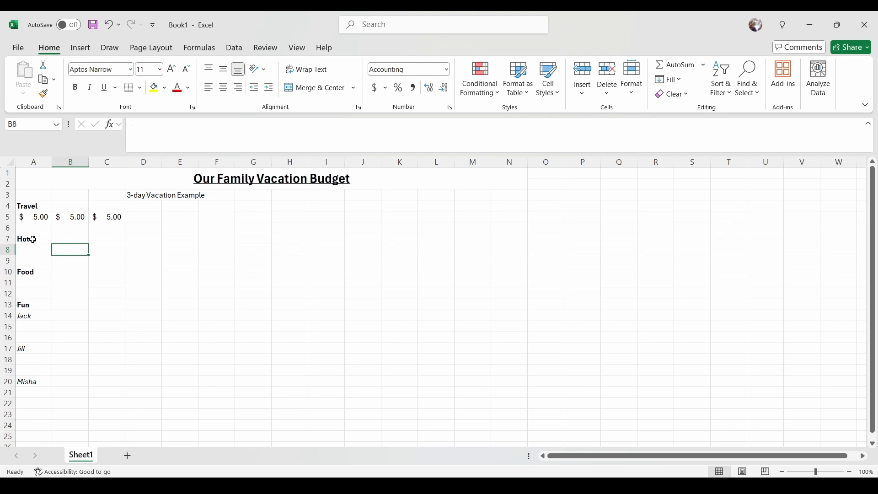
key("Down")
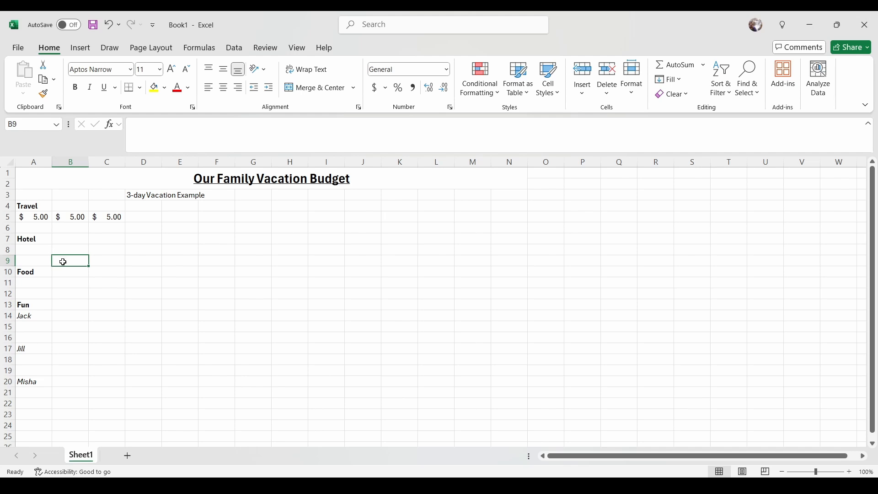
Enter 10 in each of the three Hotel amount cells A8:C8.
left_click(33, 252)
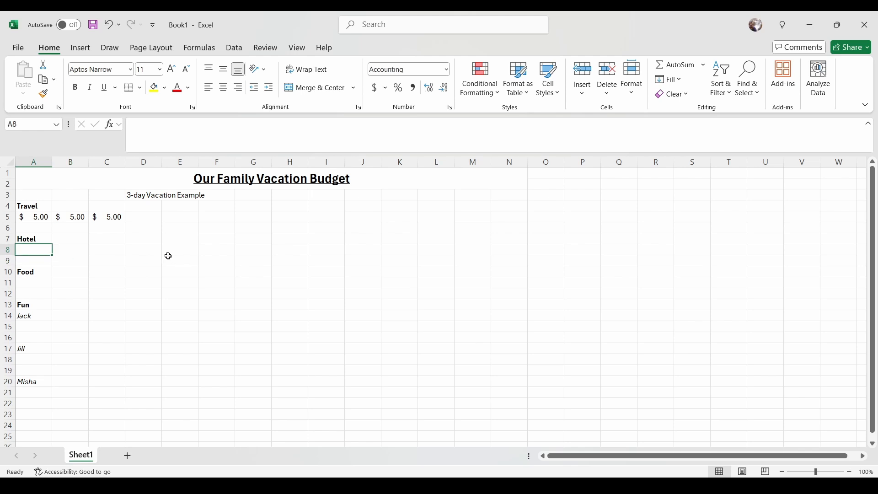
type("10")
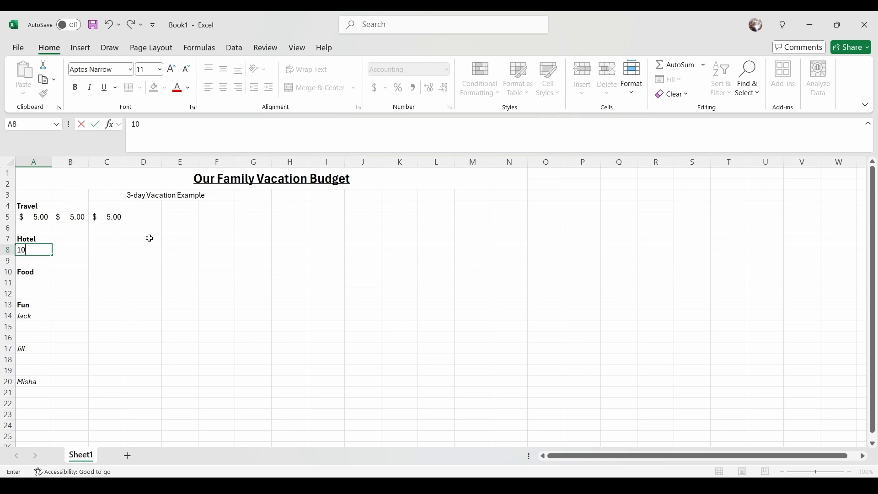
left_click(70, 249)
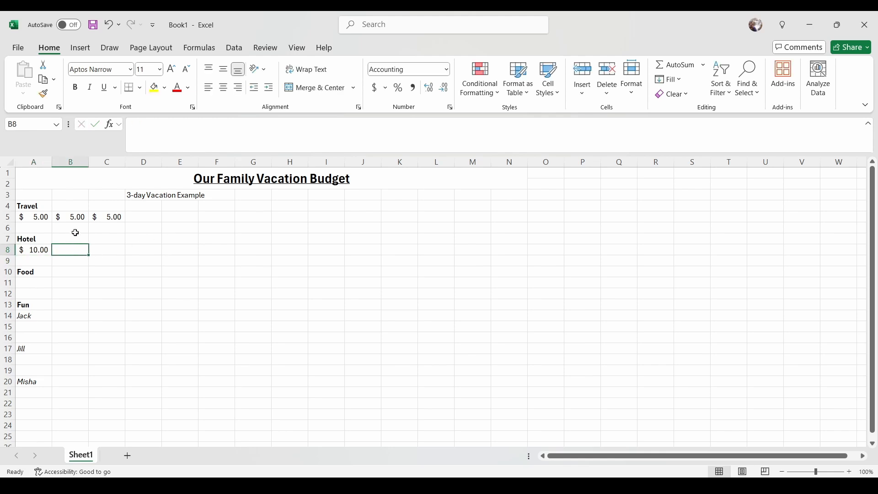
left_click(108, 250)
type("10")
left_click(180, 281)
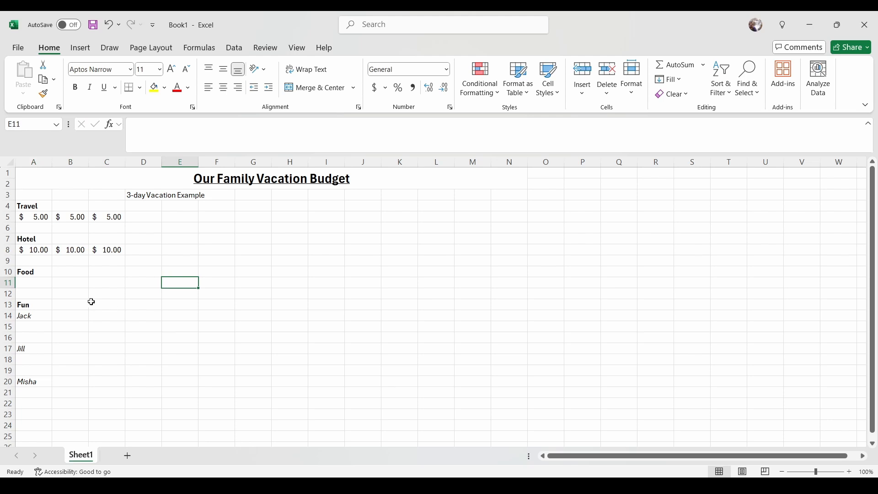
Enter 3 in each of the three Food amount cells A11:C11.
left_click(38, 284)
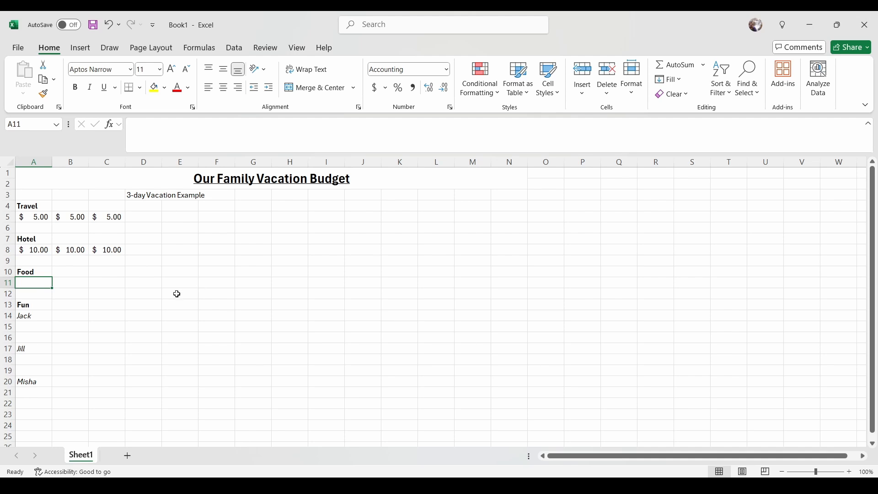
type("3")
key("Return")
left_click(70, 284)
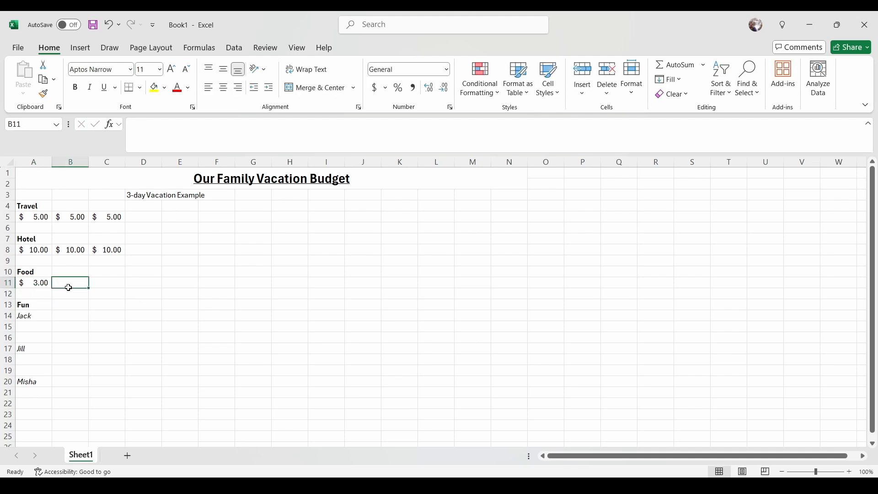
type("3")
key("Return")
left_click(114, 285)
type("3")
key("Return")
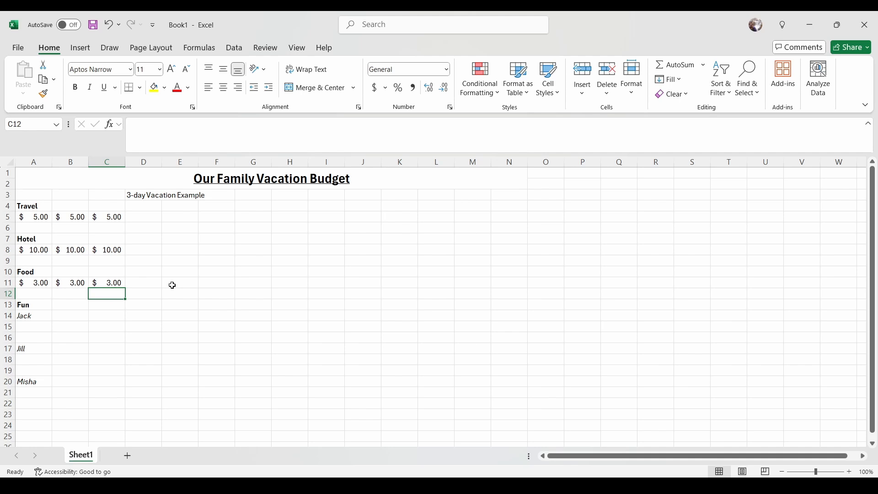
Enter 3 in each of the first family member's Fun amount cells A15:C15.
left_click(43, 326)
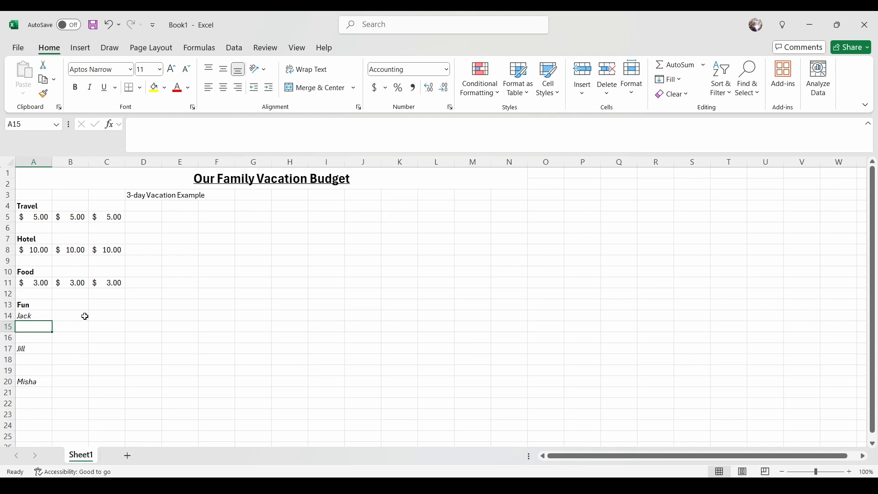
type("3")
left_click(77, 327)
type("3")
left_click(110, 329)
type("3")
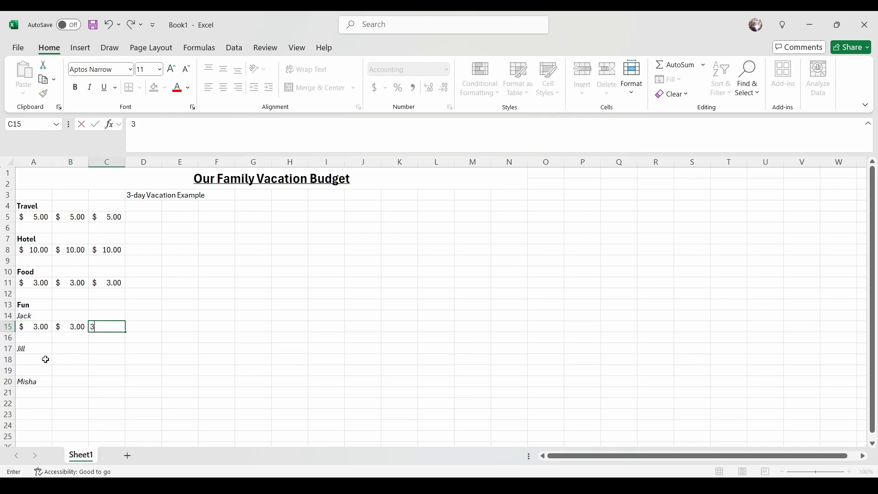
Enter 3 in each of the second family member's Fun amount cells A18:C18.
left_click(46, 360)
type("3")
left_click(71, 362)
type("3")
left_click(116, 360)
type("3")
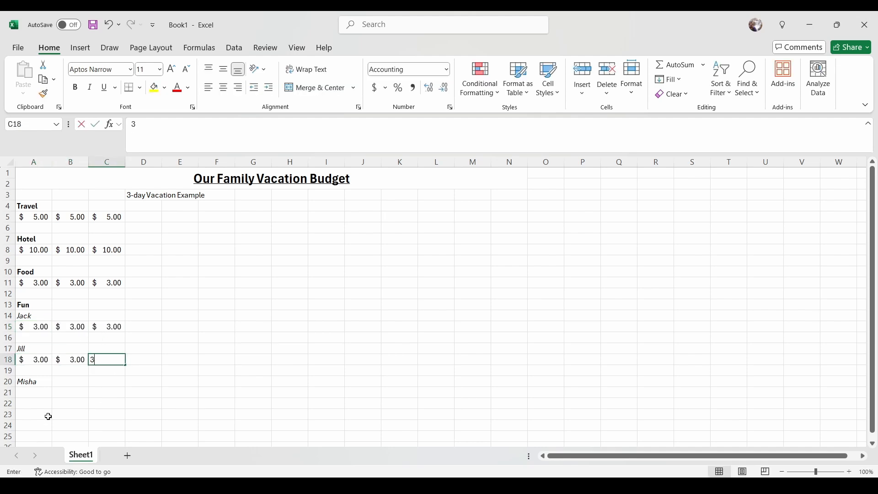
Enter 3 in each of the third family member's Fun amount cells A21:C21.
left_click(28, 393)
type("3")
left_click(70, 393)
type("3")
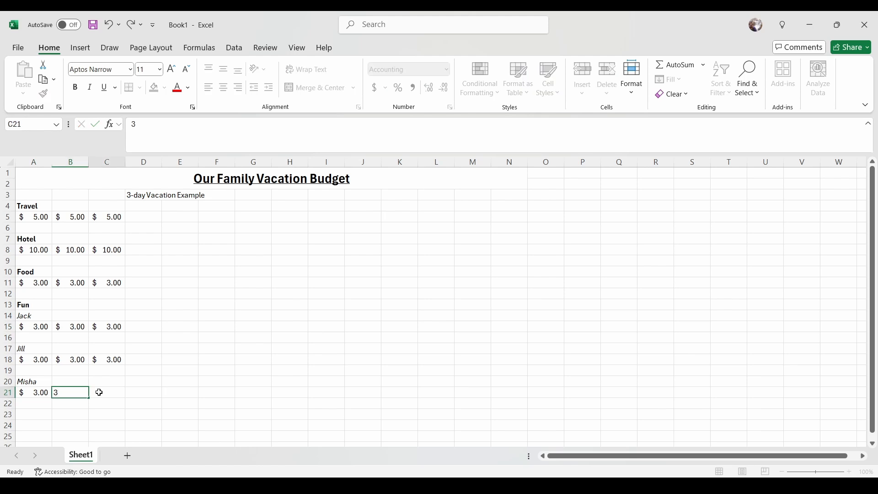
left_click(99, 393)
type("3")
left_click(180, 381)
left_click(254, 370)
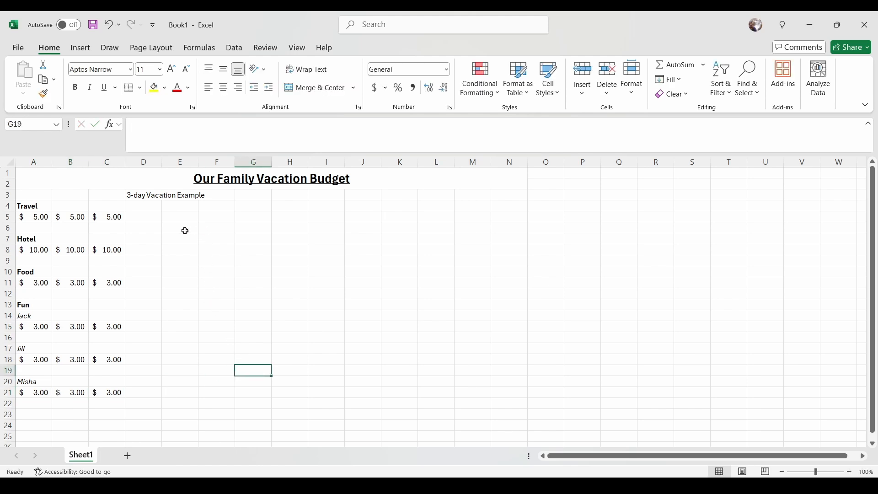
Add up the Travel amounts in cell D5 with the formula =A5+B5+C5.
left_click(148, 219)
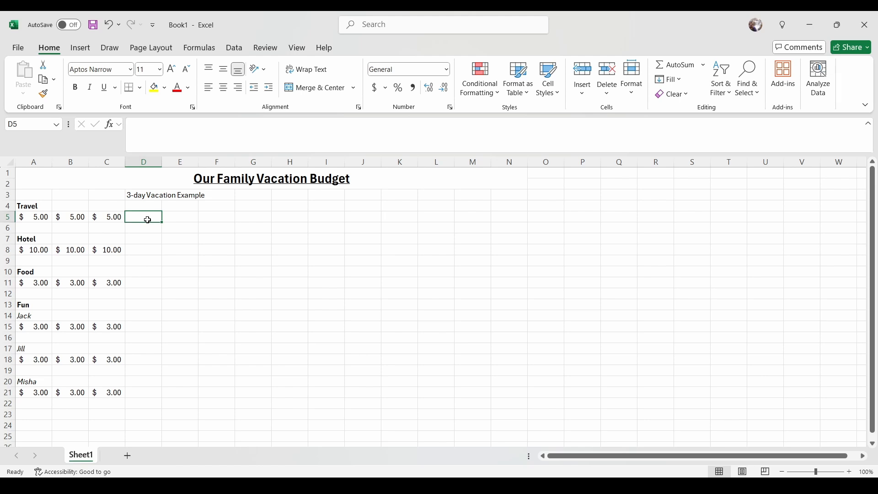
type("=")
left_click(37, 216)
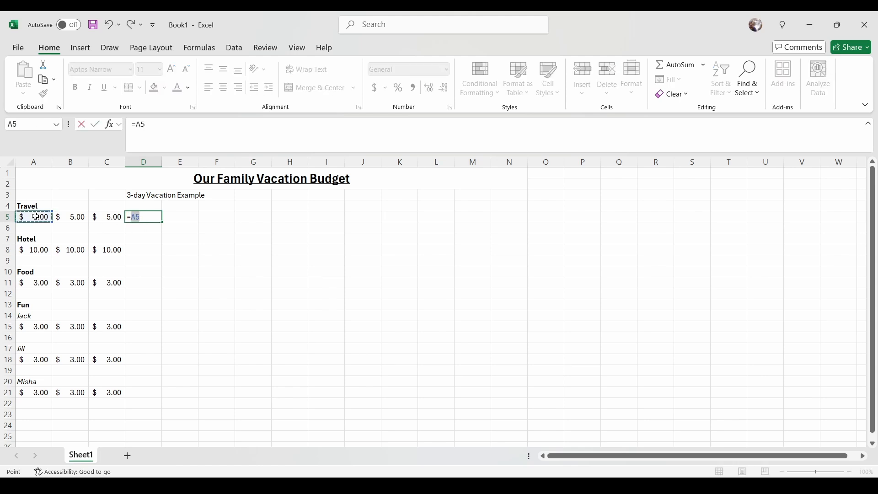
type("+")
left_click(72, 217)
type("+")
left_click(92, 218)
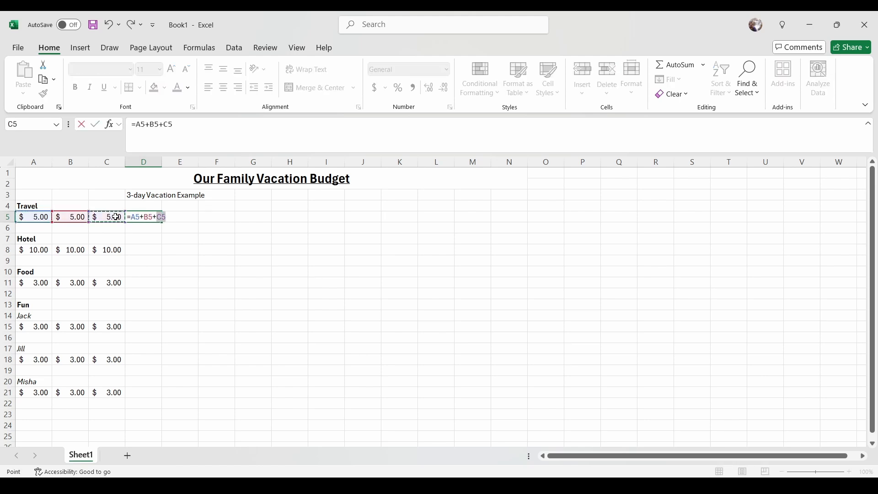
key("Return")
Add the heading "Totals" in cell D4, above the Travel sum.
left_click(155, 205)
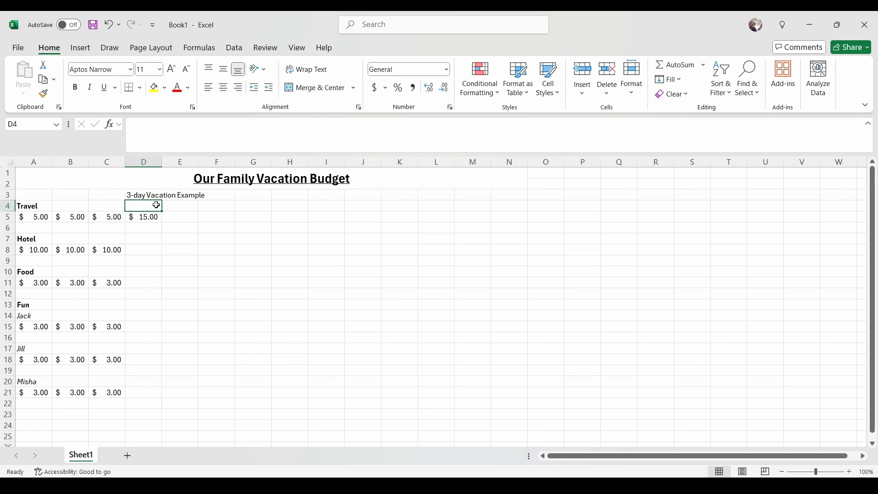
type("Totals")
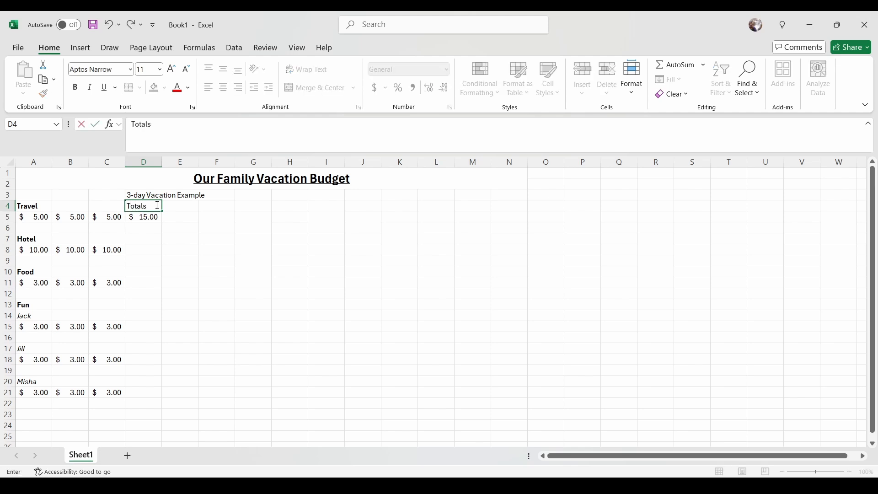
key("Return")
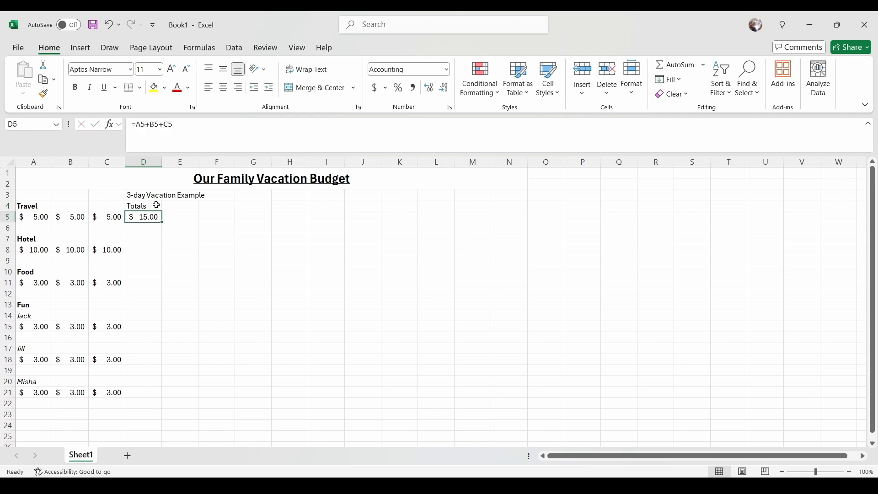
Make the Totals heading in D4 and the Travel sum in D5 bold and underlined.
left_click(77, 92)
left_click(144, 206)
left_click(76, 88)
left_click(105, 88)
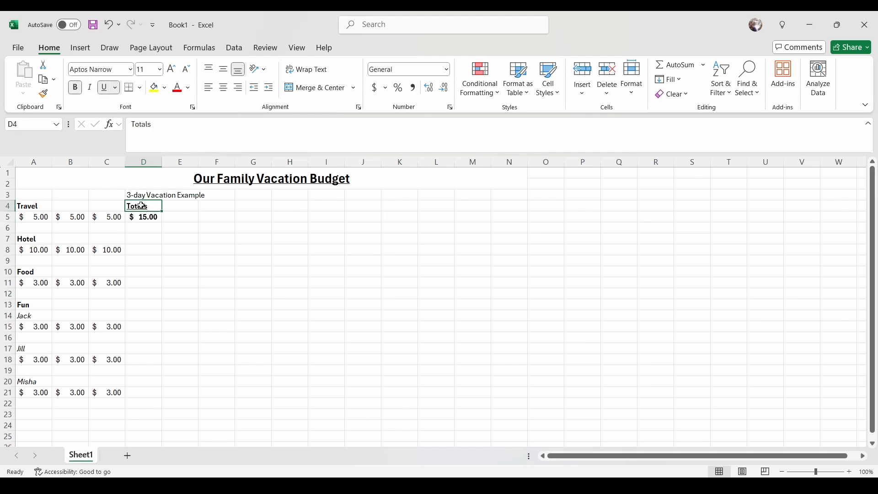
left_click(150, 216)
left_click(105, 87)
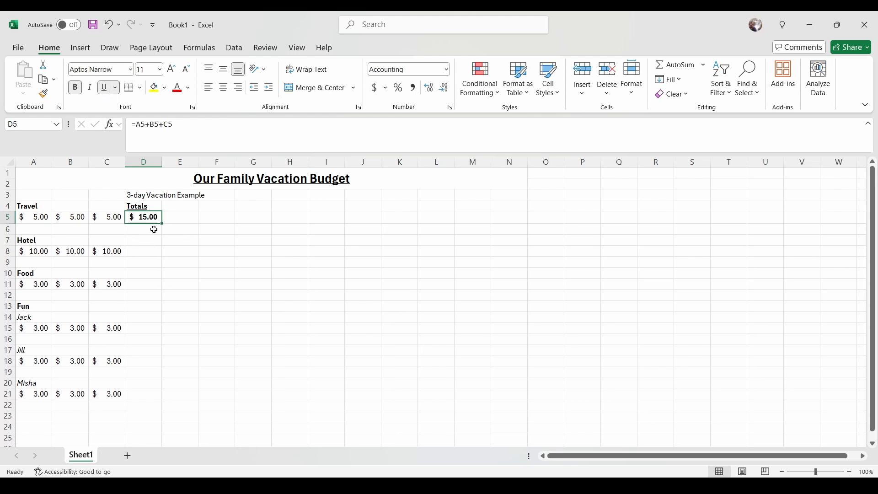
Copy only the formatting of the Totals heading in D4 to cell D7 with Format Painter.
left_click(148, 206)
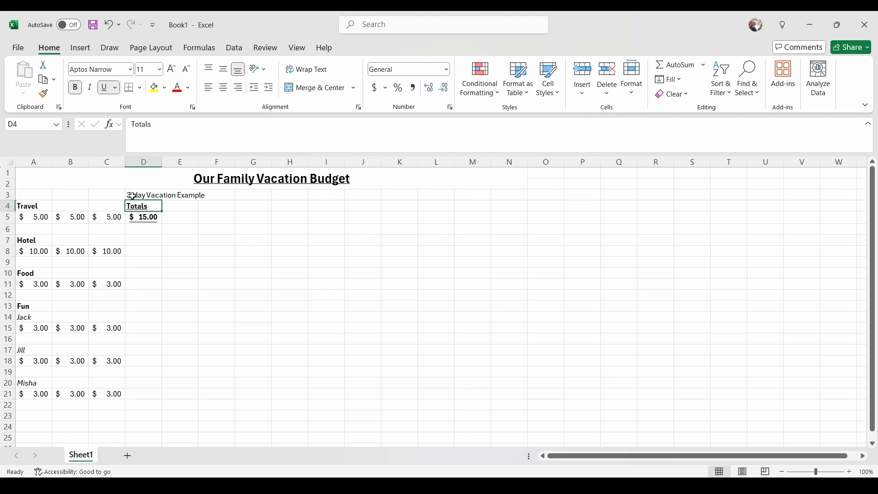
left_click(48, 95)
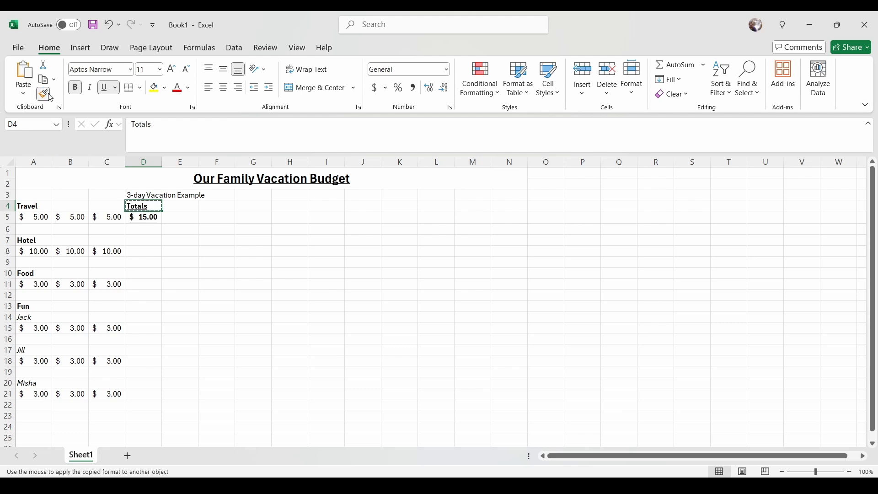
left_click(146, 240)
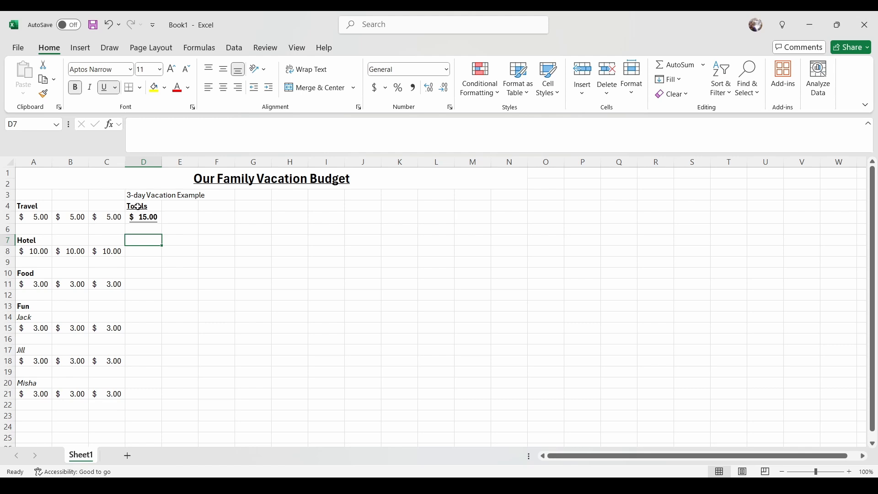
Copy the Totals heading from D4 to D7 in the Hotel row and D10 in the Food row.
left_click(138, 206)
left_click(44, 80)
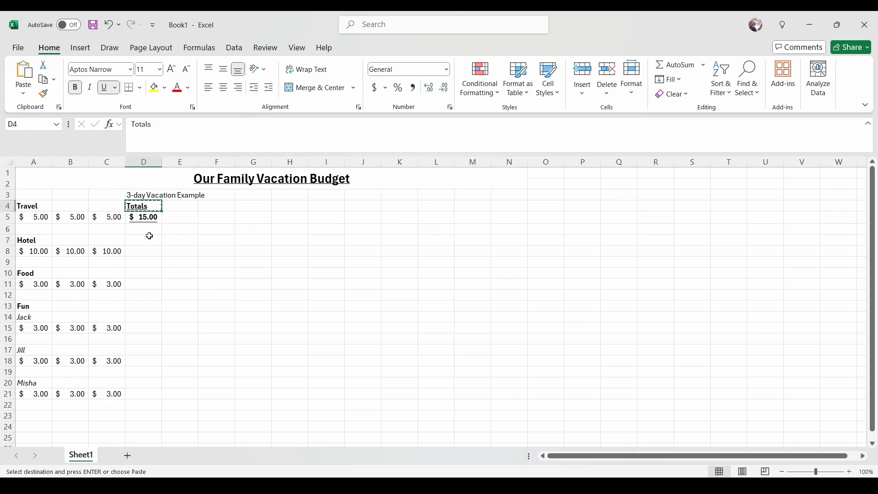
left_click(144, 241)
key("Return")
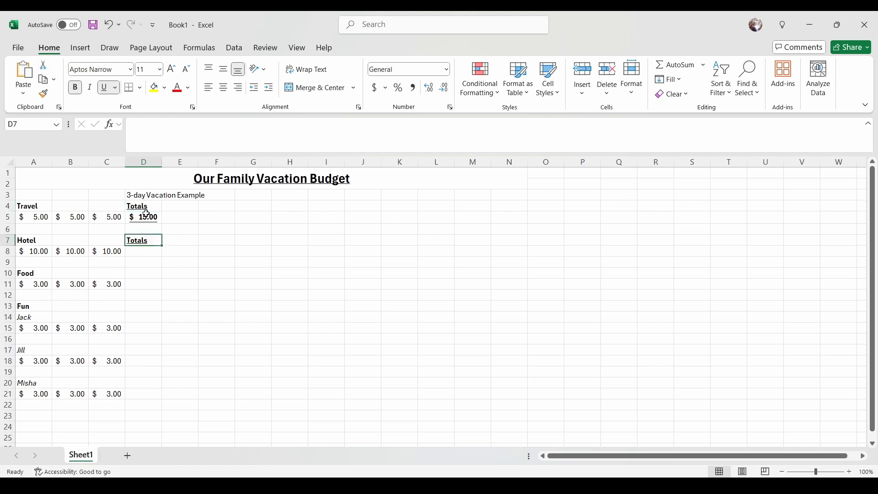
left_click(42, 81)
left_click(152, 271)
key("Return")
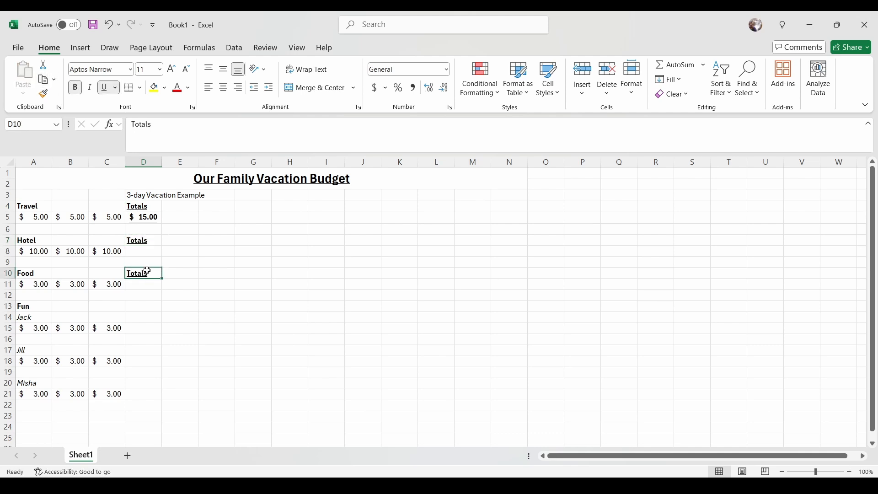
left_click(43, 80)
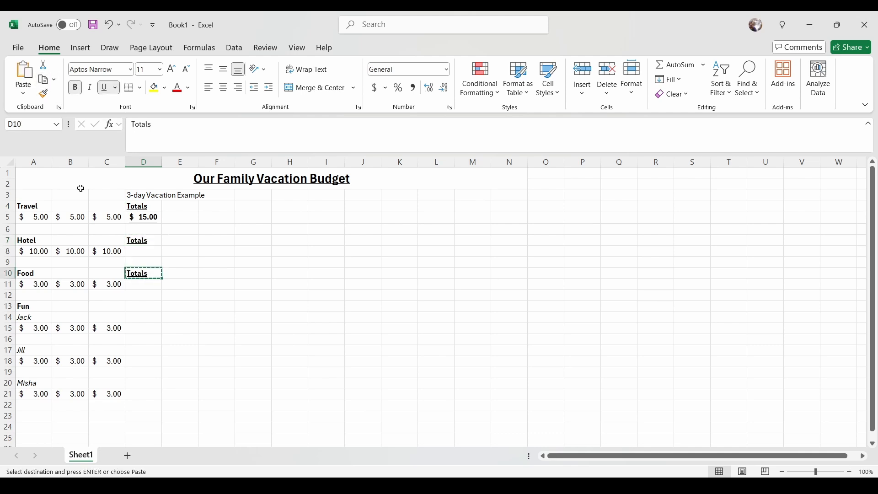
left_click(145, 317)
key("Return")
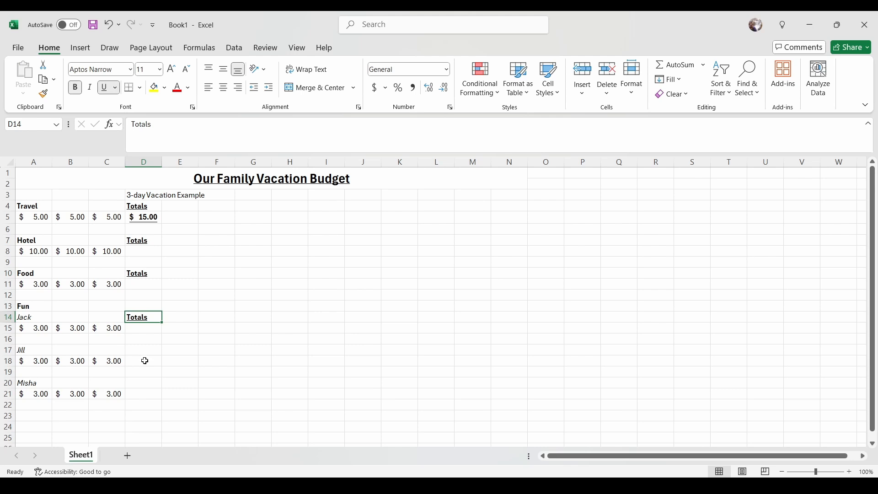
key("ctrl+z")
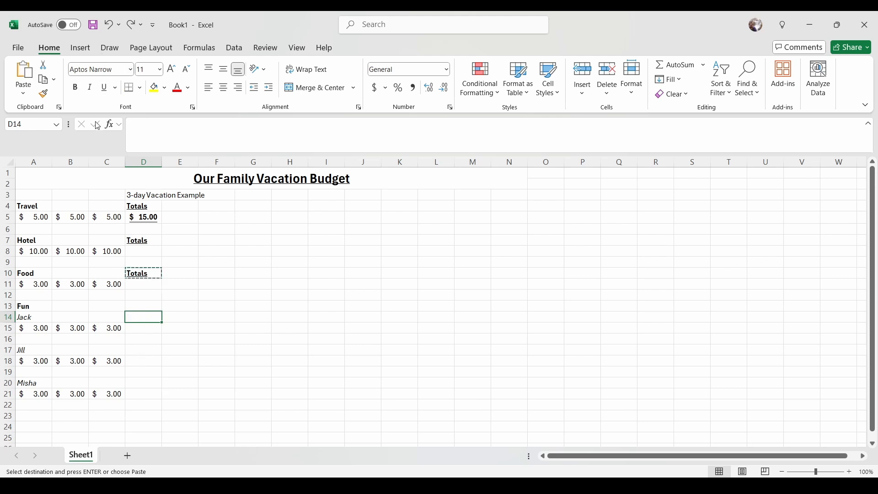
Total the Hotel amounts in cell D8 with the formula =A8+B8+C8.
left_click(140, 329)
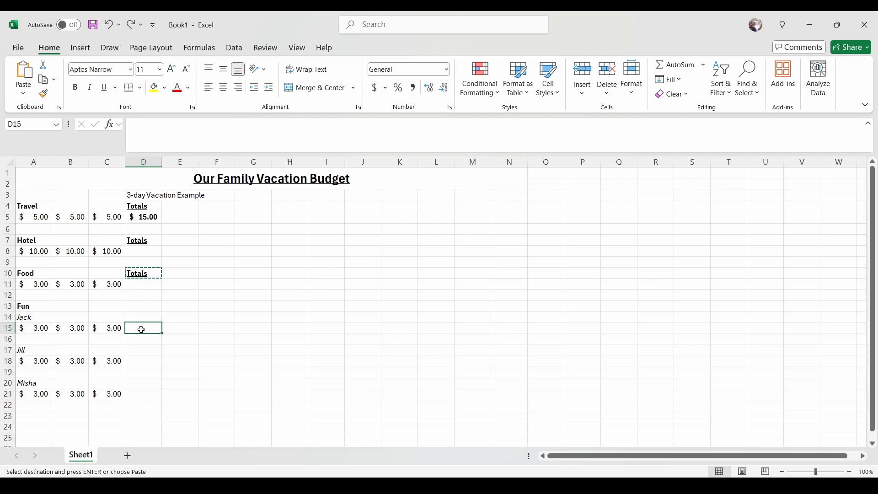
left_click(150, 218)
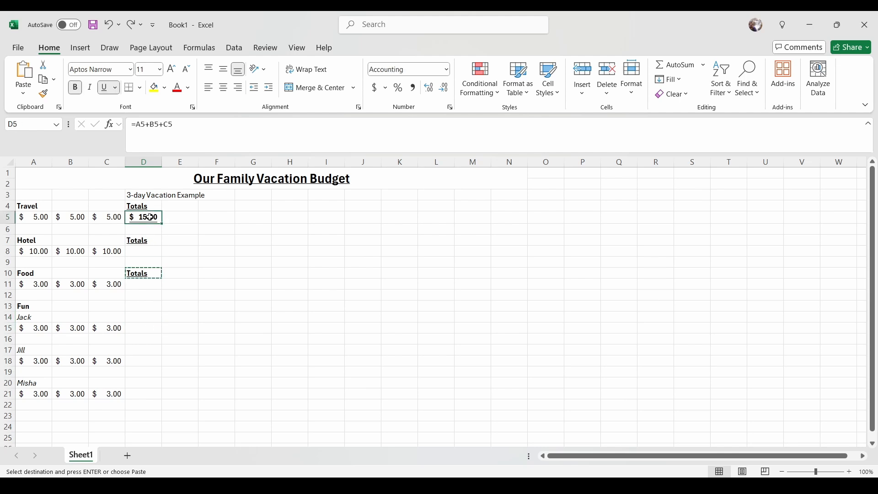
left_click(154, 254)
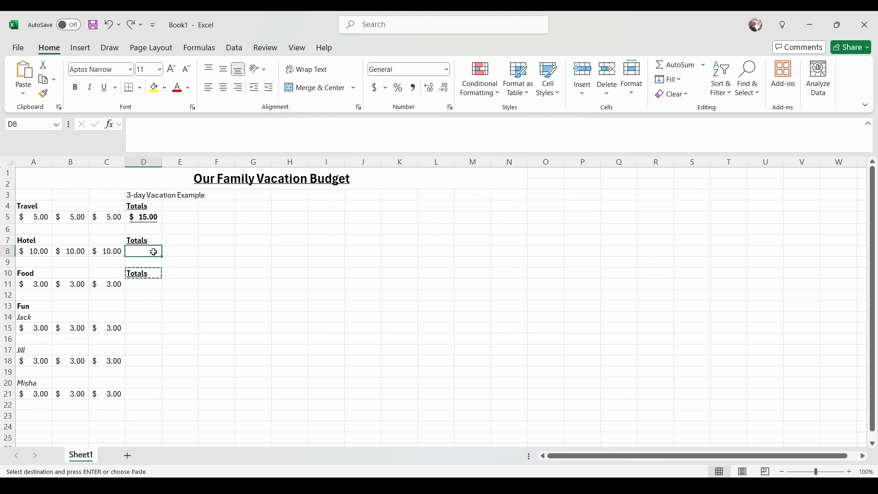
type("=")
left_click(39, 251)
type("+")
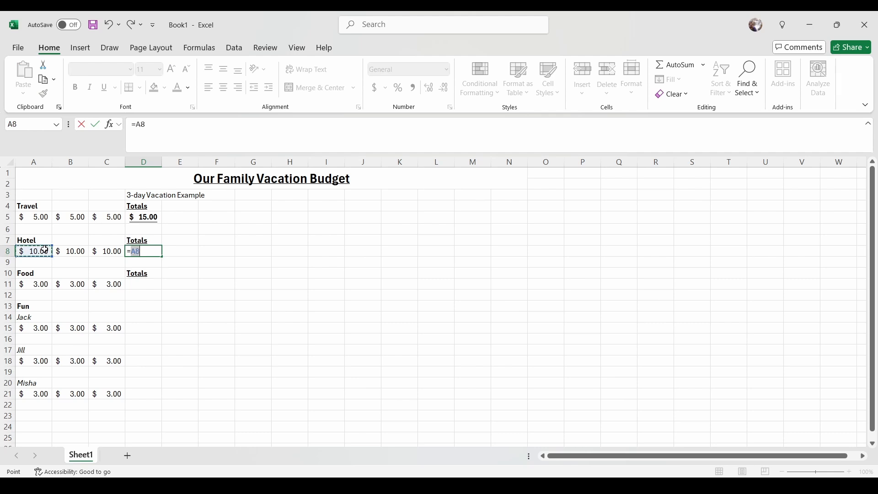
left_click(66, 250)
type("+")
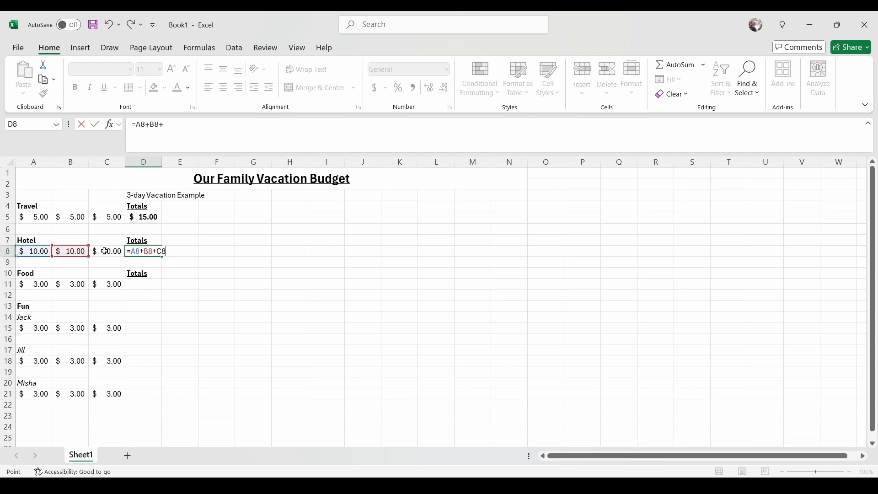
left_click(105, 251)
key("Return")
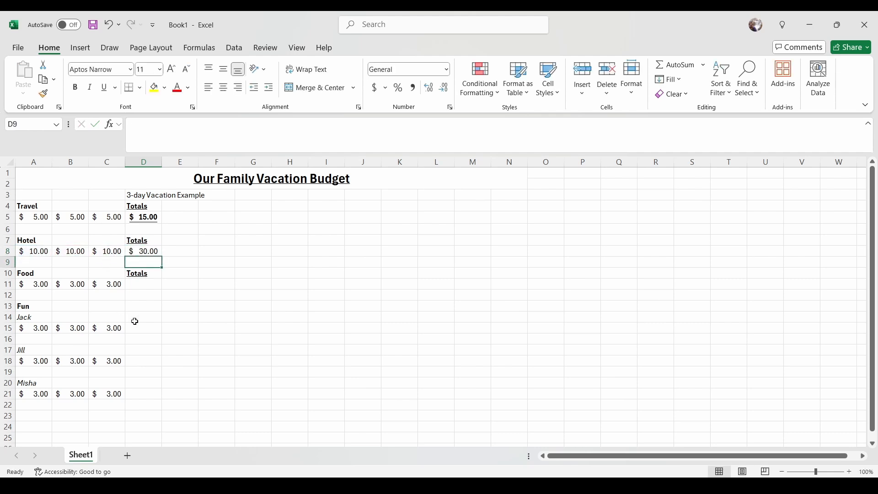
Make the Hotel total in D8 bold and underlined.
left_click(145, 283)
left_click(160, 253)
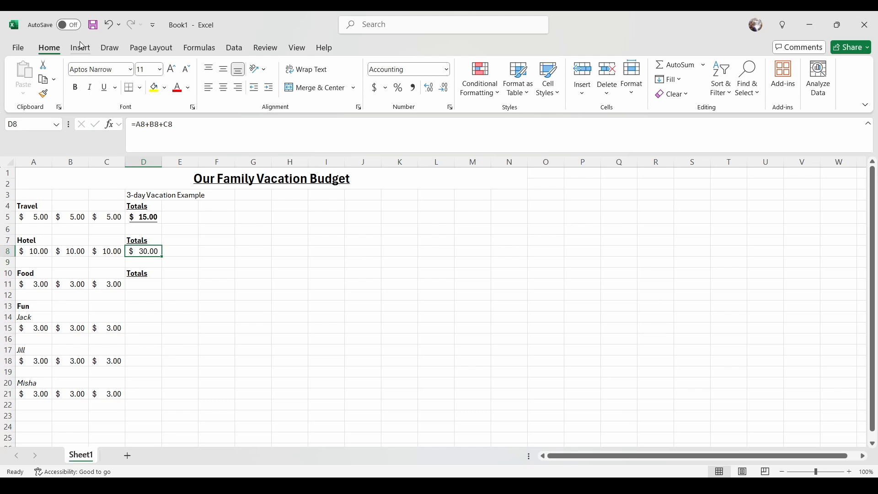
left_click(75, 87)
left_click(108, 87)
left_click(250, 238)
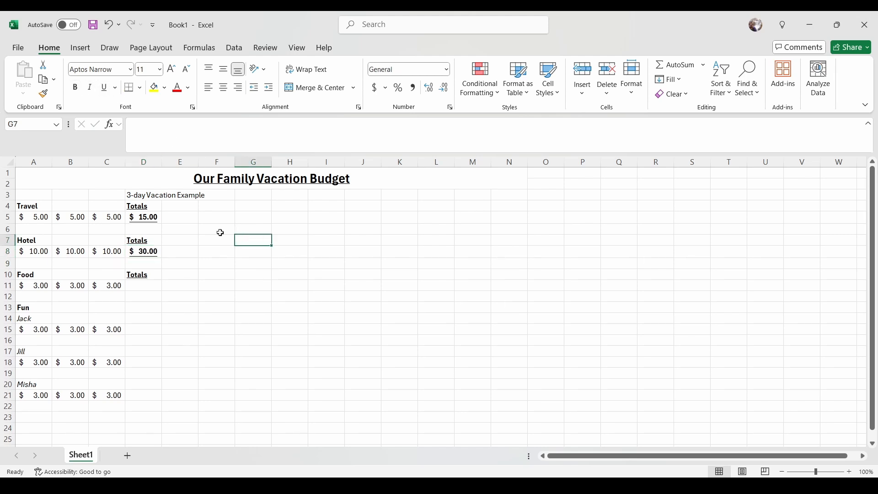
Set cell D11 to bold and underlined and total the Food amounts there with the formula =A11+B11+C11.
left_click(143, 219)
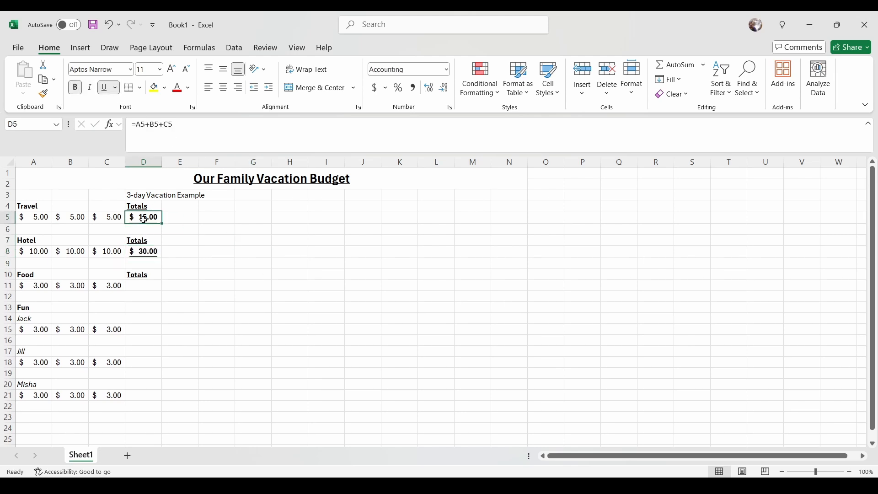
left_click(154, 252)
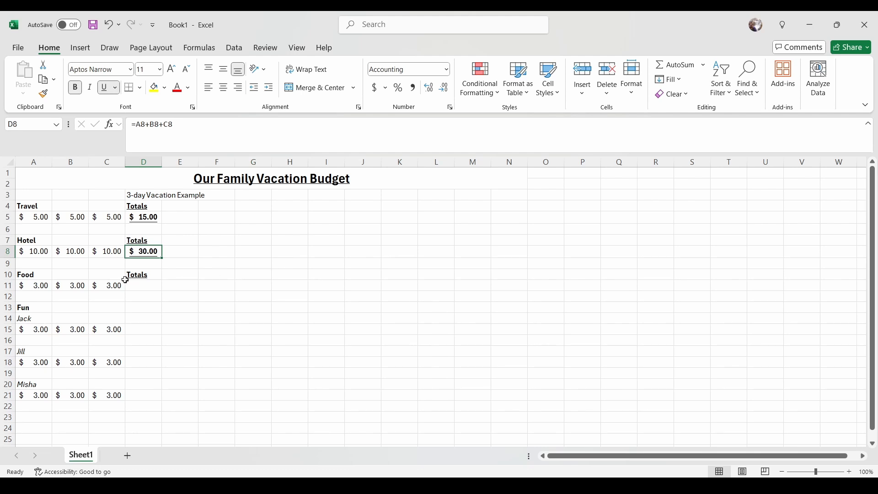
left_click(152, 285)
left_click(73, 88)
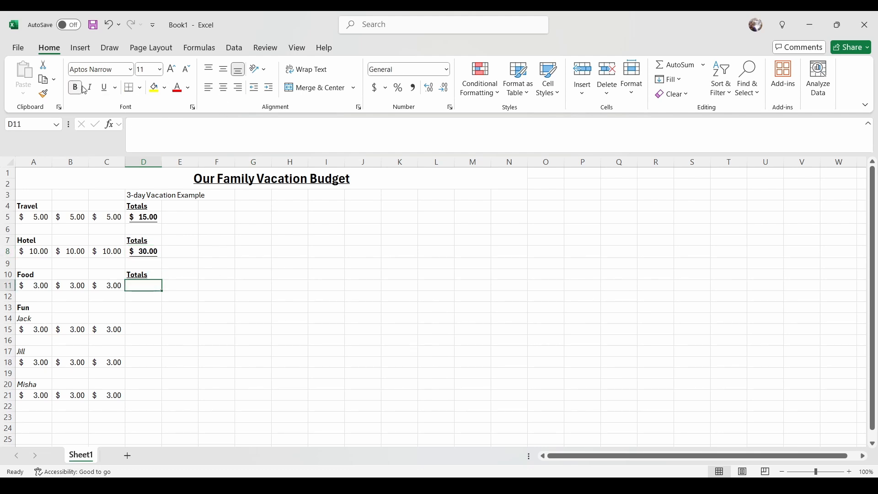
type("=")
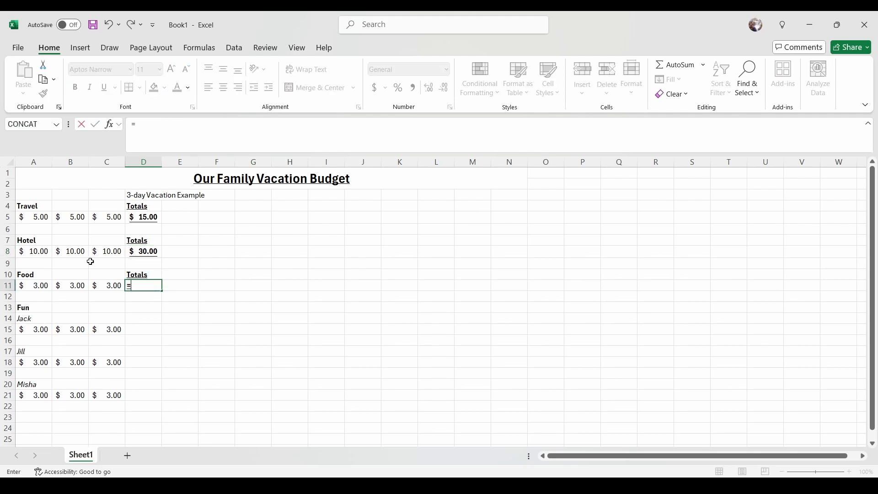
left_click(45, 285)
type("+")
left_click(73, 286)
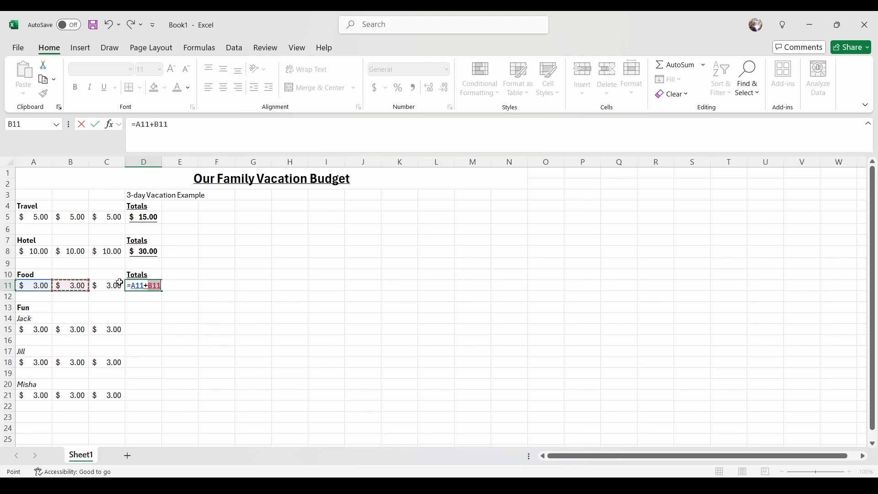
type("+")
left_click(114, 286)
key("Return")
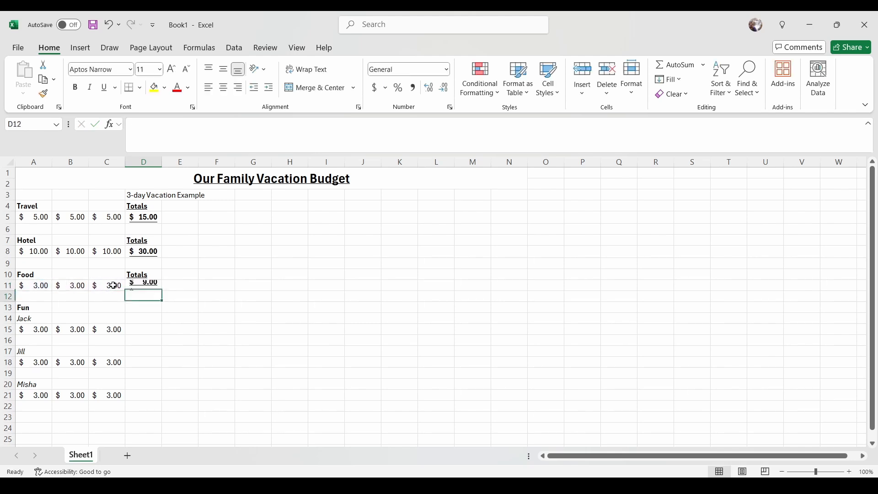
Copy the Totals heading from D10 to D13 in the Fun row.
left_click(149, 329)
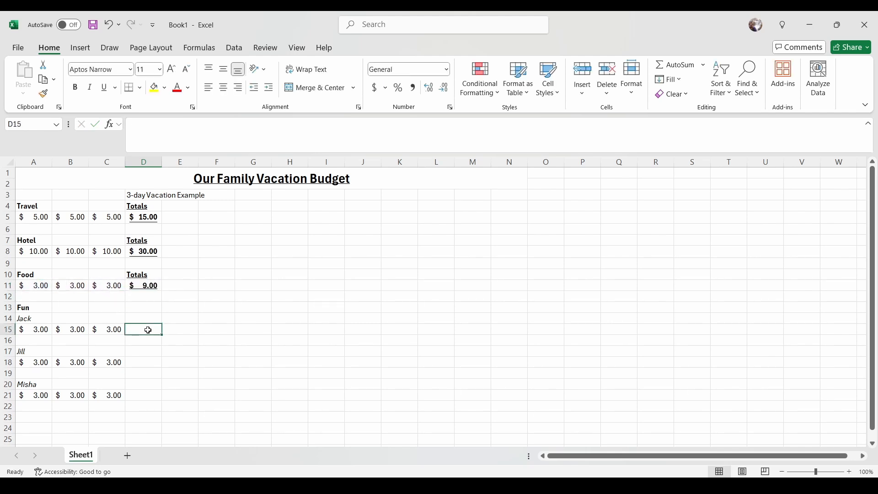
left_click(145, 275)
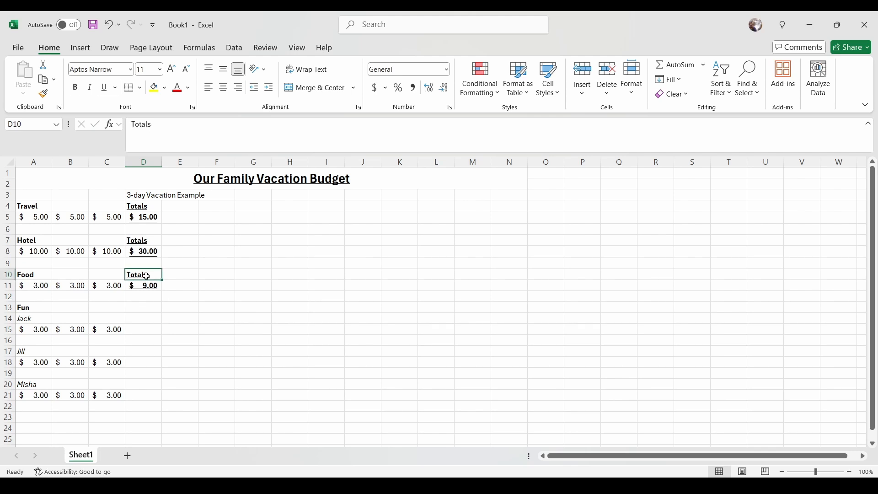
left_click(43, 81)
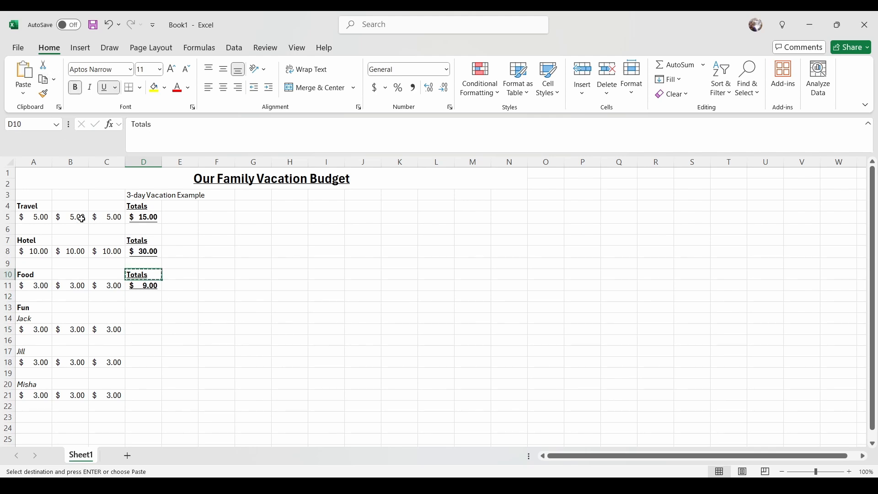
left_click(151, 308)
key("Return")
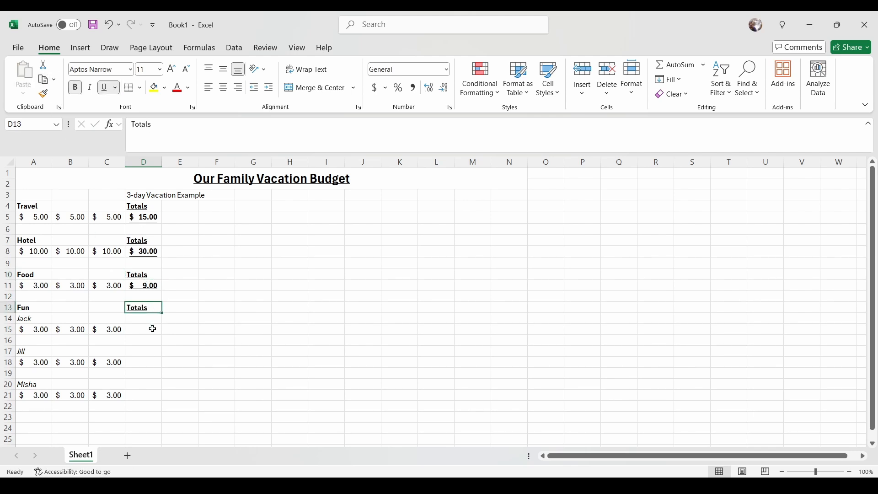
Total the first person's Fun amounts in cell D15 with the formula =A15+B15+C15.
left_click(153, 329)
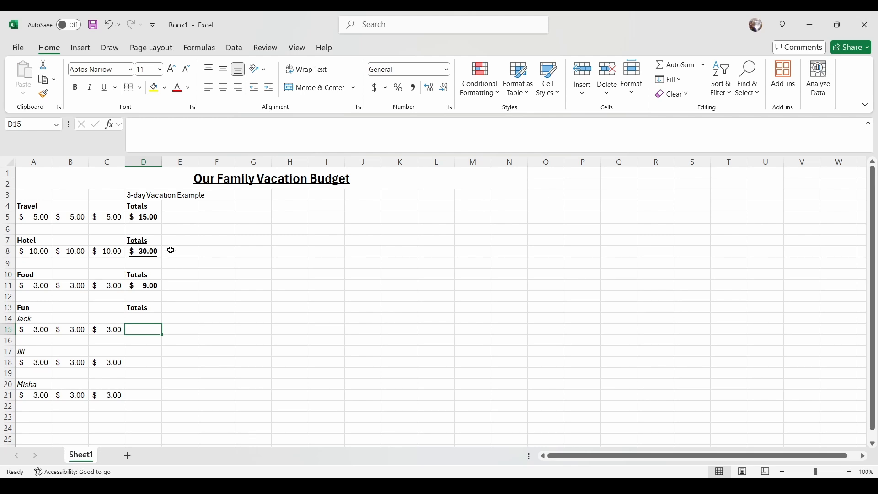
type("=")
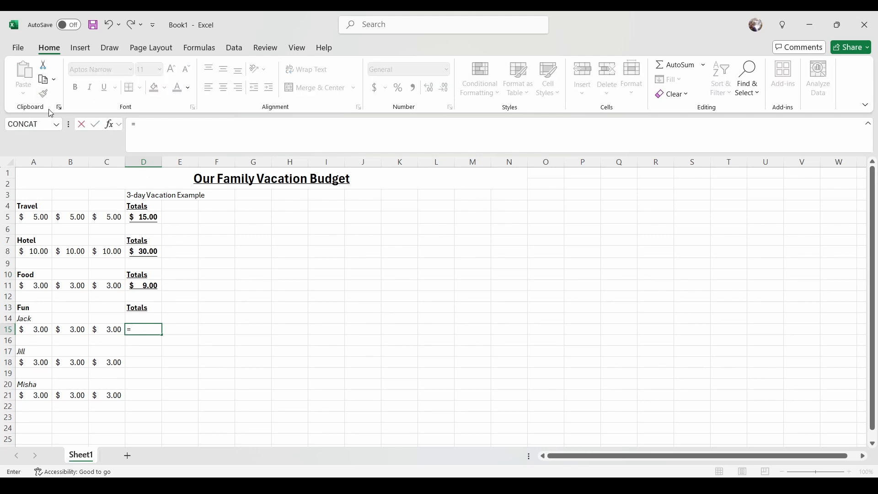
left_click(35, 329)
type("+")
left_click(71, 329)
type("+")
left_click(109, 329)
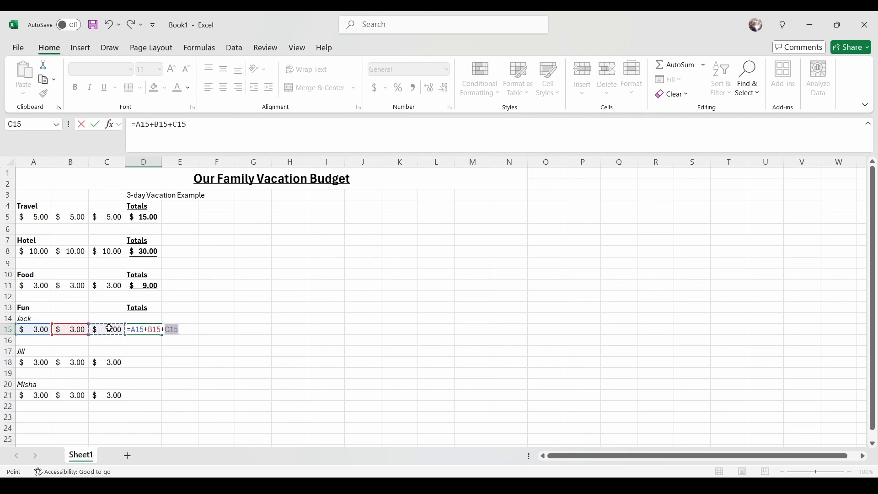
key("Return")
Make the first person's Fun total in D15 italic and underlined.
left_click(144, 361)
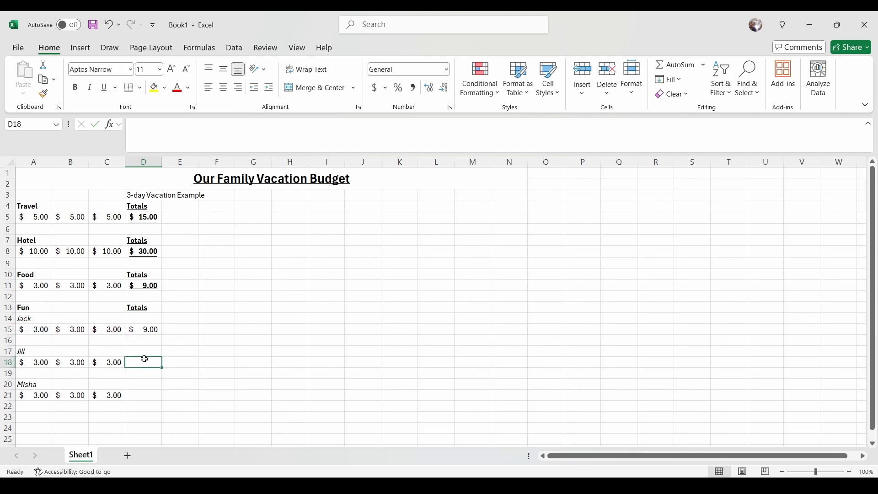
left_click(146, 329)
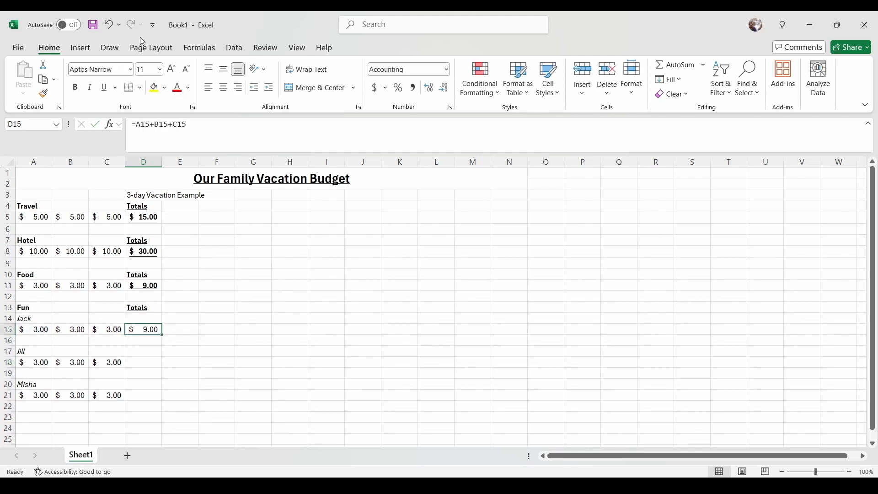
left_click(90, 88)
left_click(105, 87)
Total the second person's Fun amounts in cell D18 with the formula =A18+B18+C18.
left_click(144, 365)
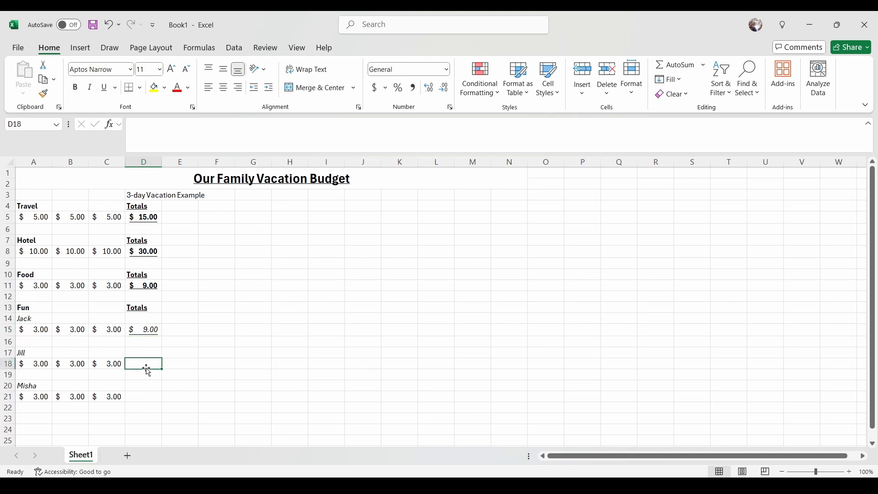
type("=")
left_click(37, 366)
type("+")
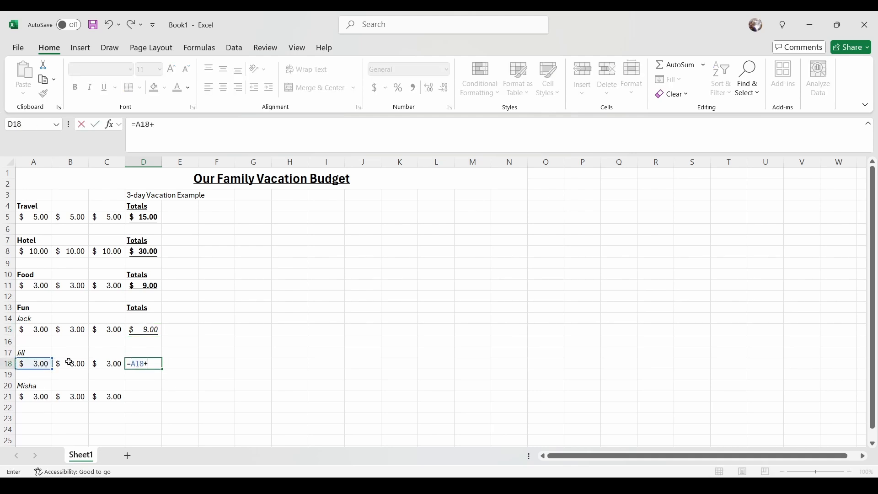
left_click(71, 364)
type("+")
left_click(113, 363)
key("Return")
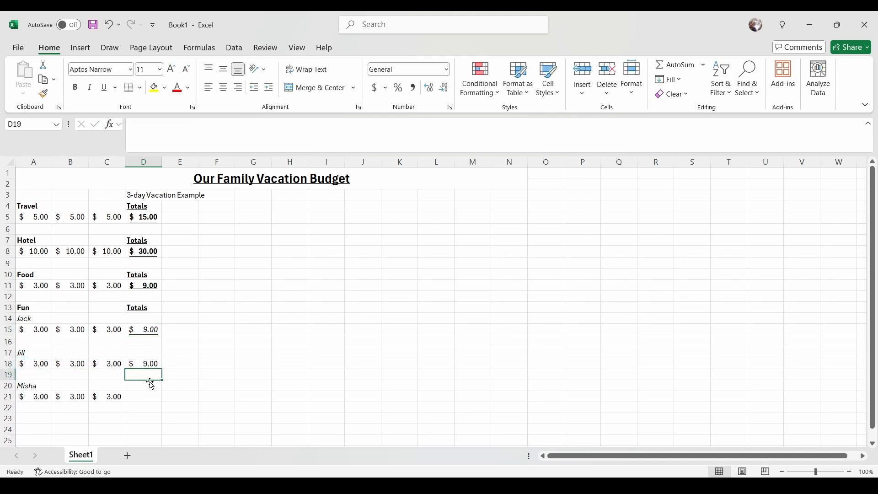
Total the third person's Fun amounts in cell D21 with the formula =A21+B21+C21.
left_click(138, 396)
type("=")
left_click(34, 397)
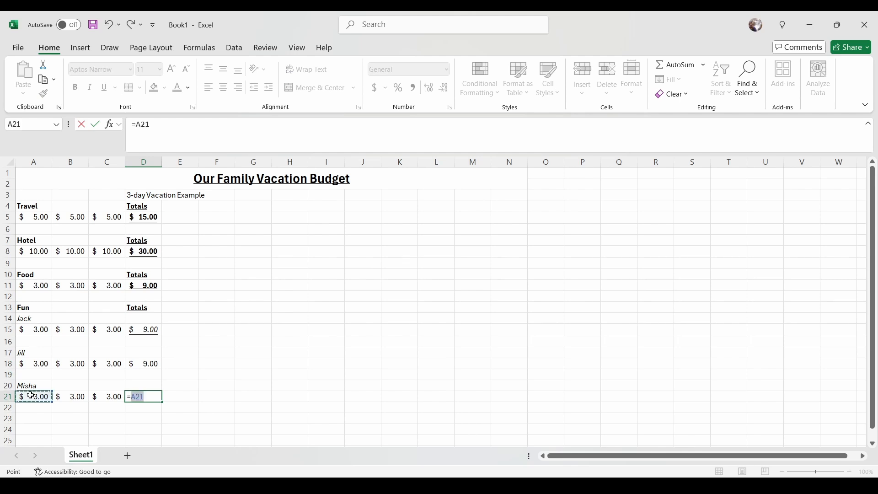
type("+")
left_click(71, 397)
type("+")
left_click(112, 398)
key("Return")
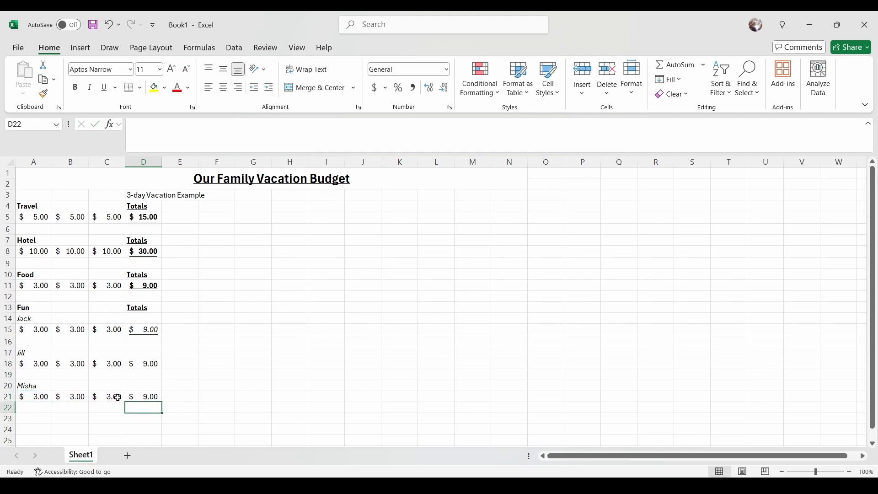
Make the Fun totals of the second and third person in D18 and D21 italic and underlined.
left_click(145, 366)
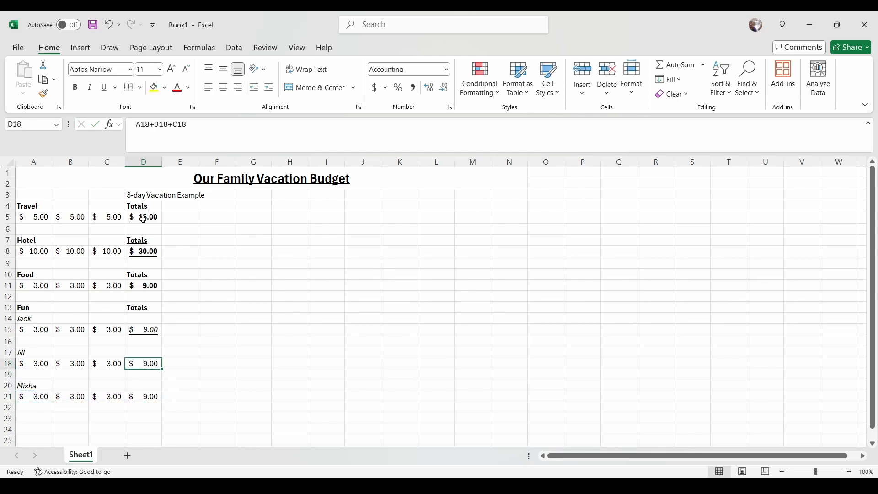
left_click(104, 88)
left_click(93, 90)
left_click(144, 398)
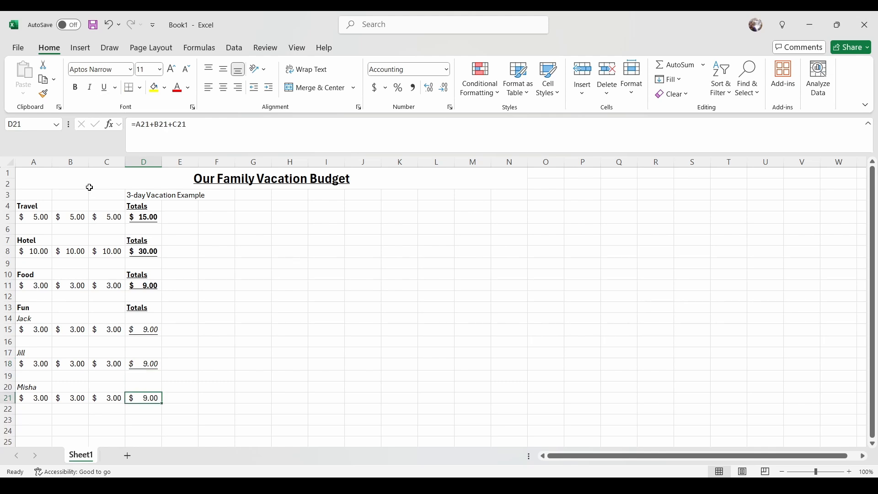
left_click(111, 93)
left_click(90, 88)
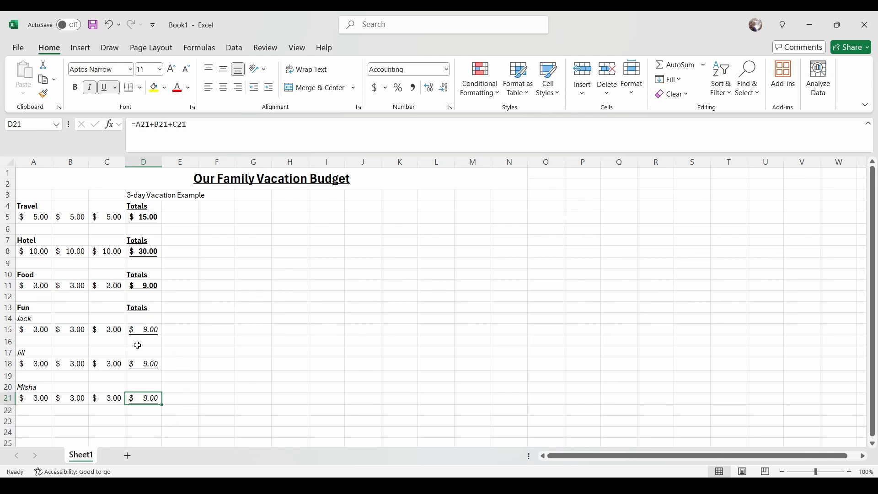
Combine the three per-person Fun totals in cell D14 with the formula =D15+D18+D21.
left_click(147, 319)
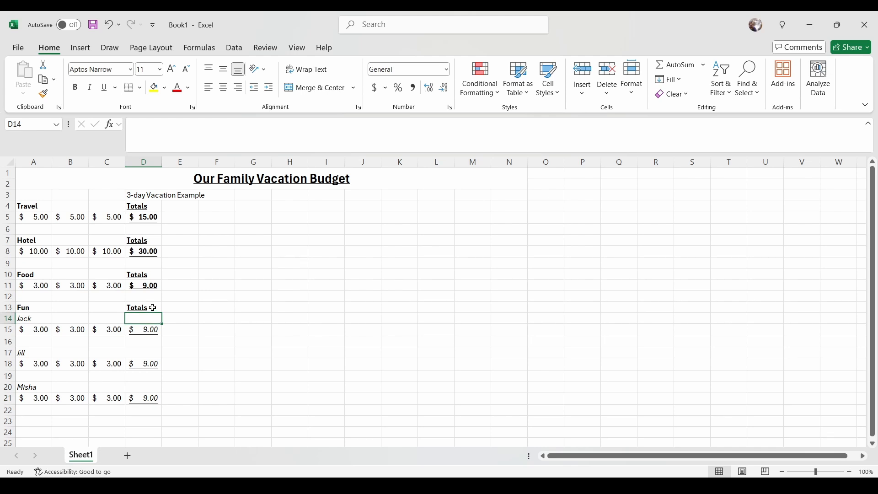
left_click(172, 305)
left_click(154, 322)
type("=")
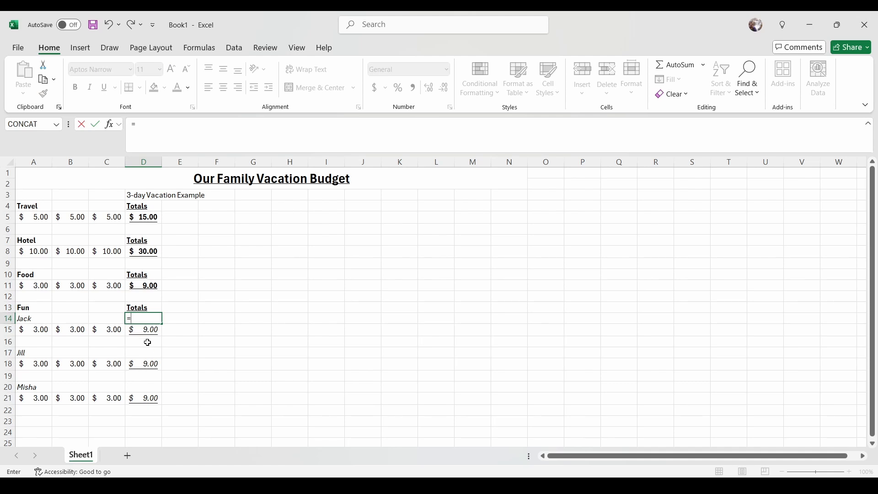
left_click(147, 328)
type("+")
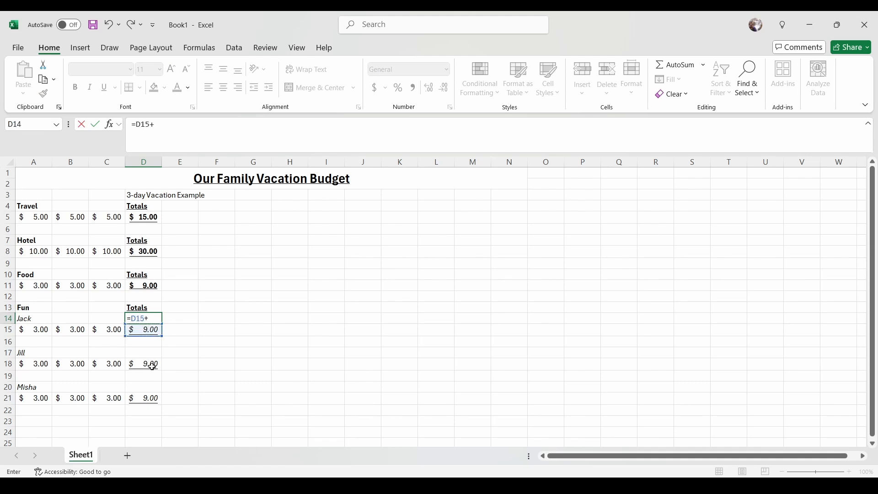
left_click(149, 363)
type("+")
left_click(152, 398)
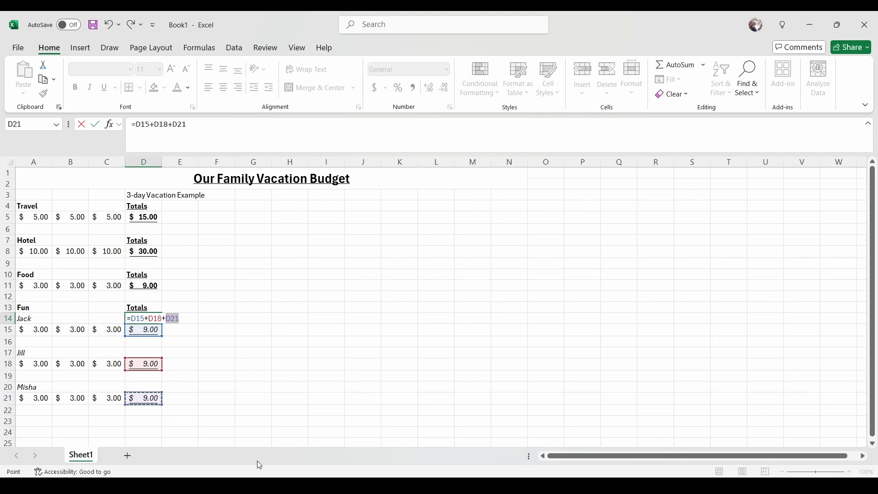
key("Return")
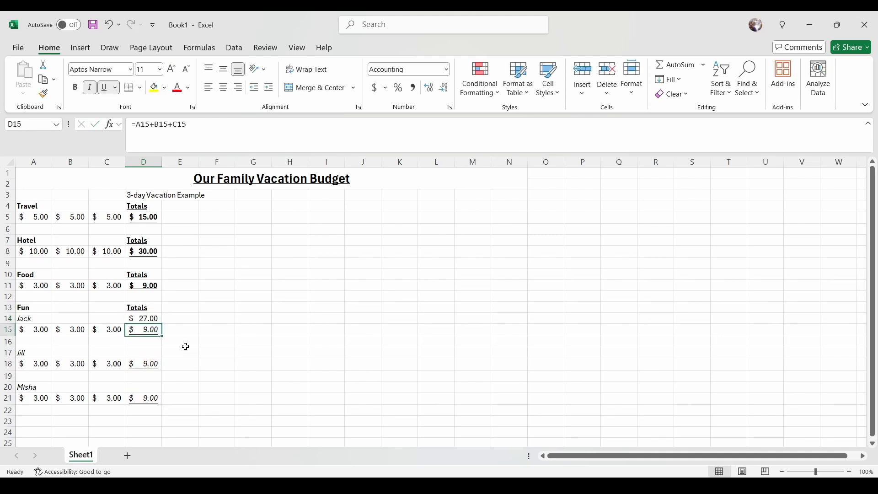
Make the combined Fun total in D14 bold and underlined.
left_click(155, 318)
key("ctrl+b")
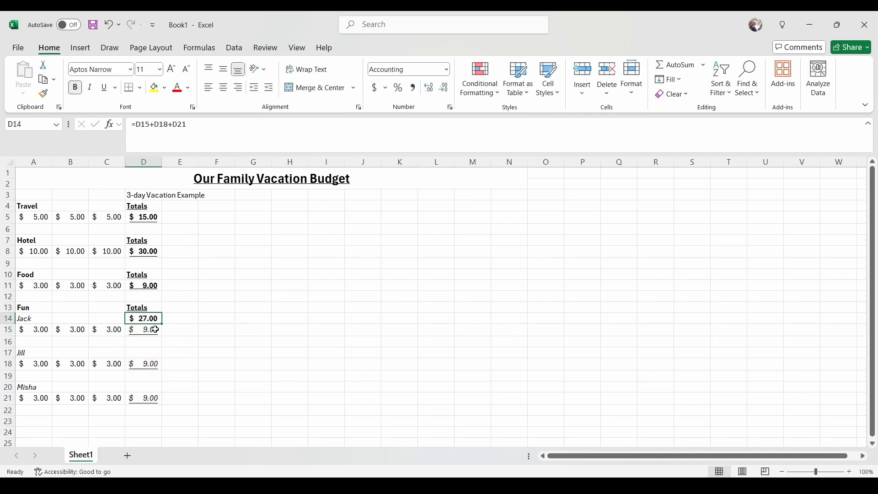
left_click(237, 327)
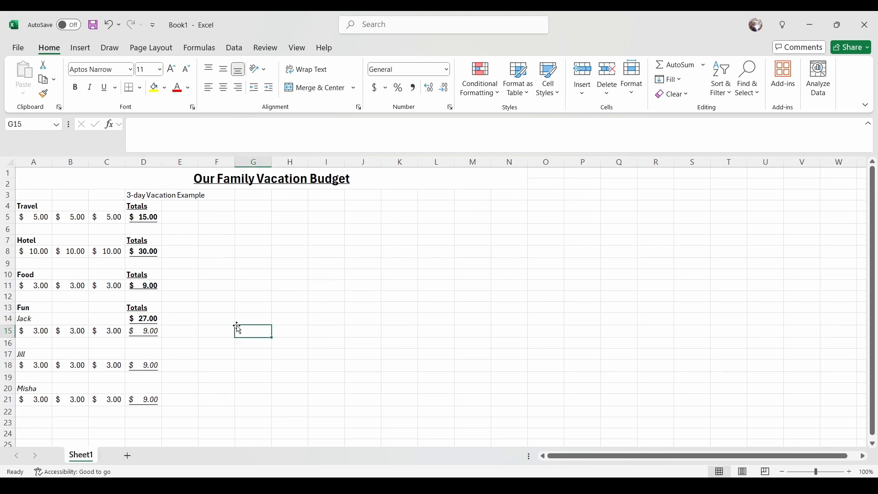
Calculate the overall vacation total in cell G3 with the formula =D5+D8+D11+D14.
left_click(253, 196)
type("=")
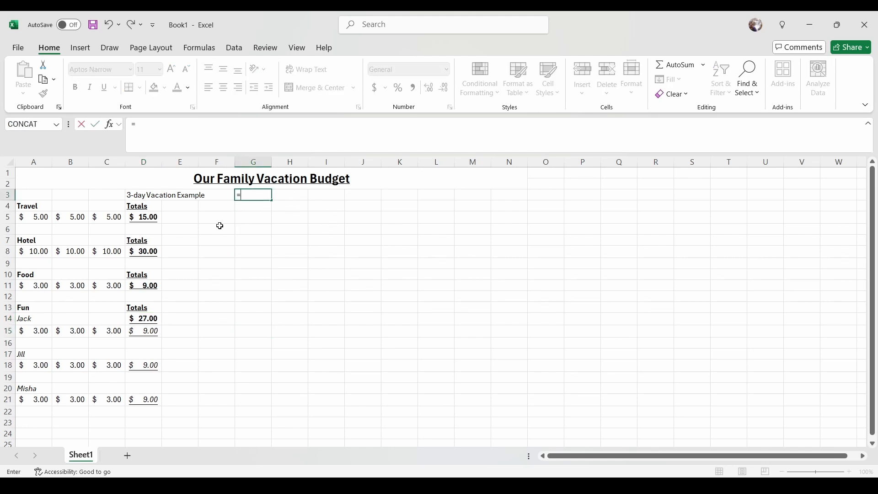
left_click(149, 219)
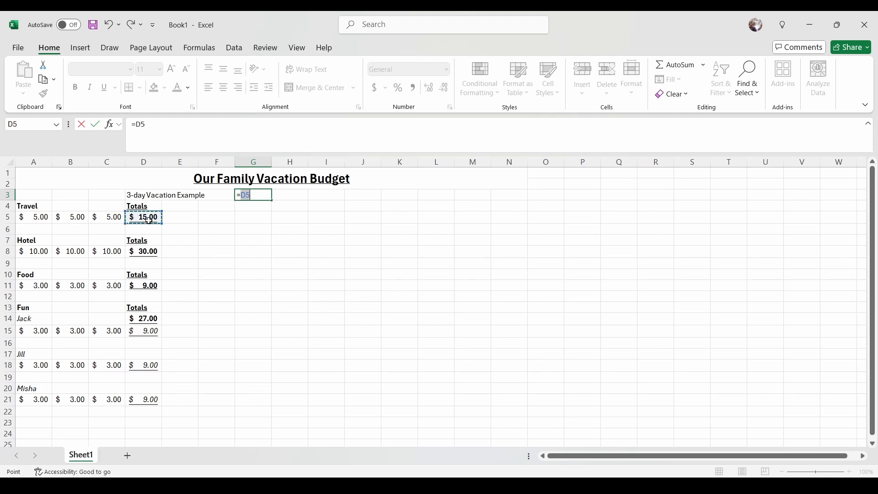
type("+")
left_click(145, 252)
type("+")
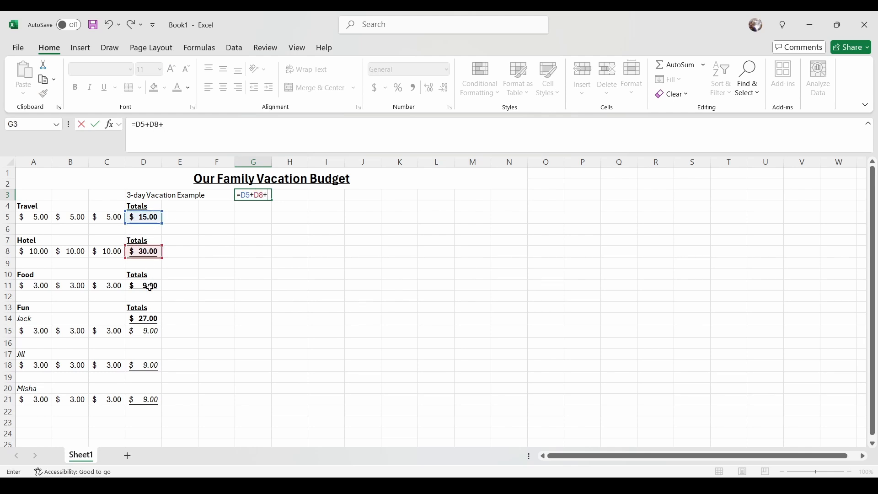
left_click(148, 285)
type("+")
left_click(145, 319)
type("+")
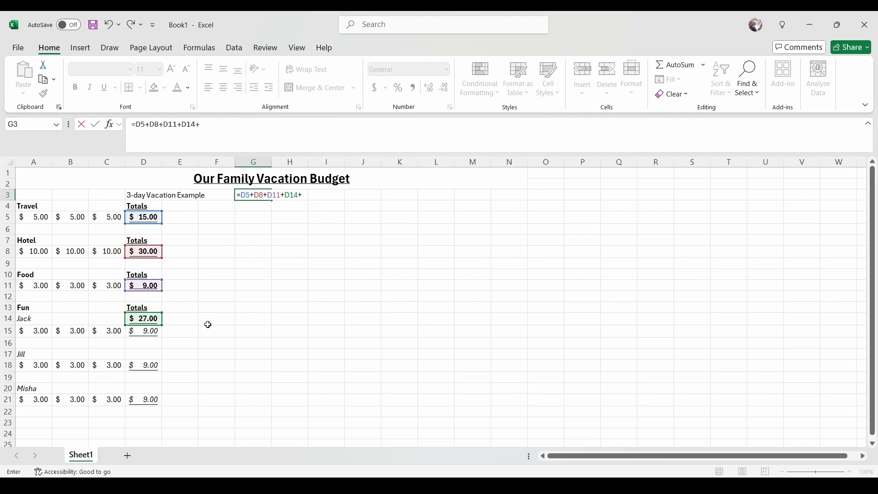
key("BackSpace")
key("Return")
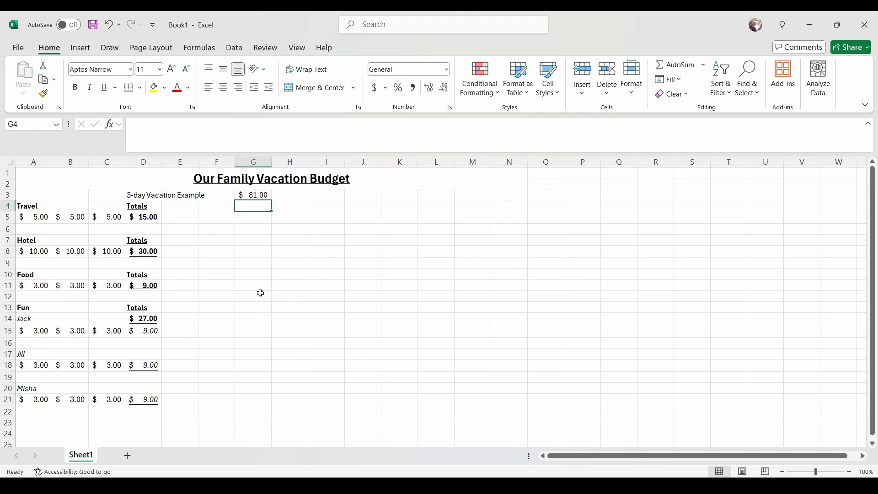
Make the overall vacation total in G3 bold and underlined.
left_click(259, 194)
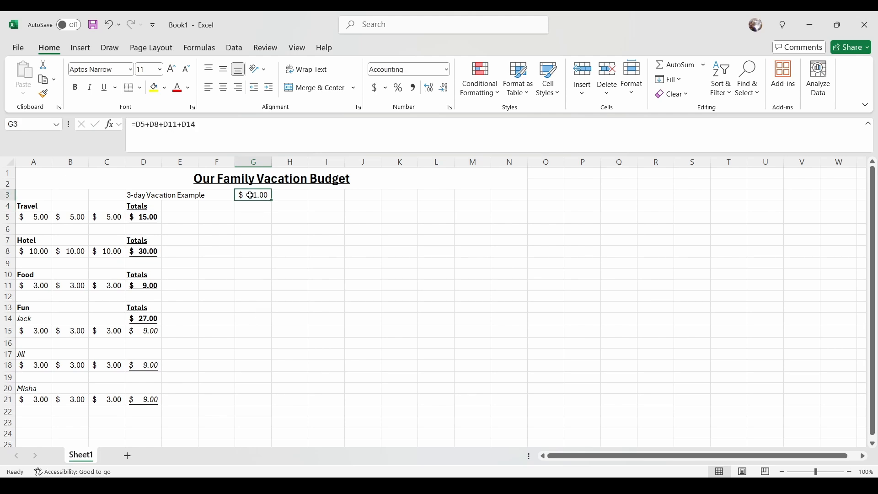
left_click(75, 87)
left_click(104, 87)
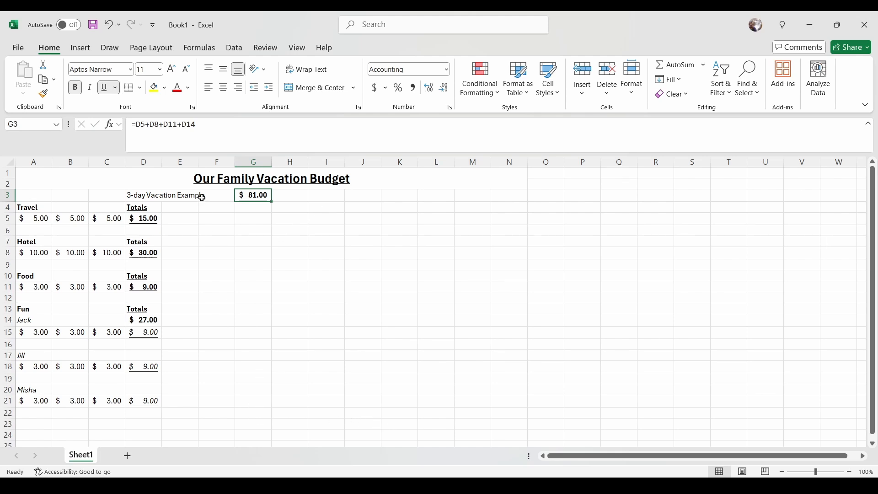
left_click(33, 366)
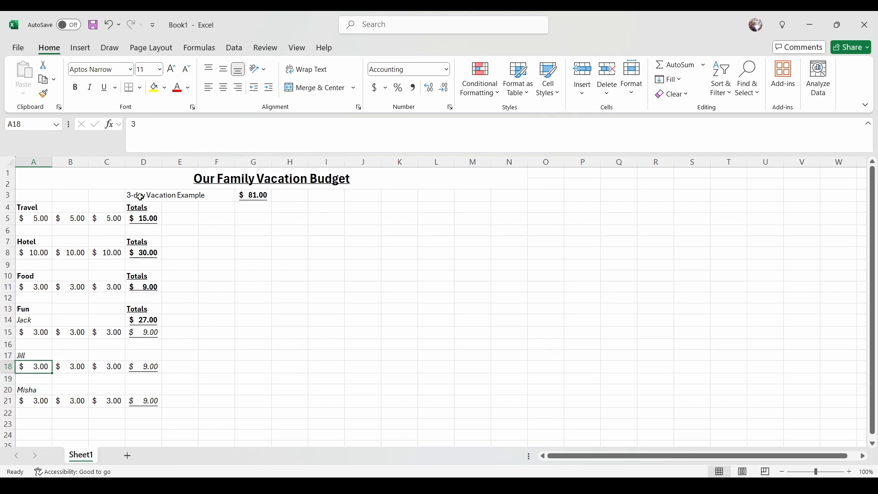
left_click(133, 366)
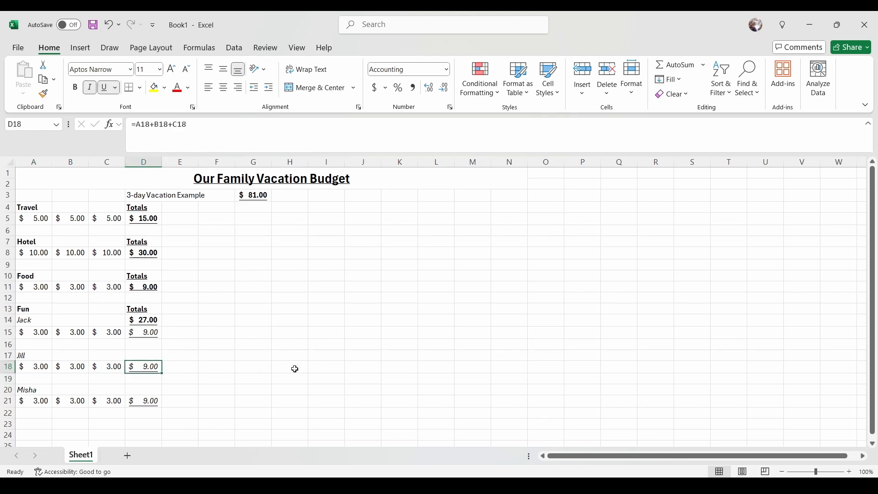